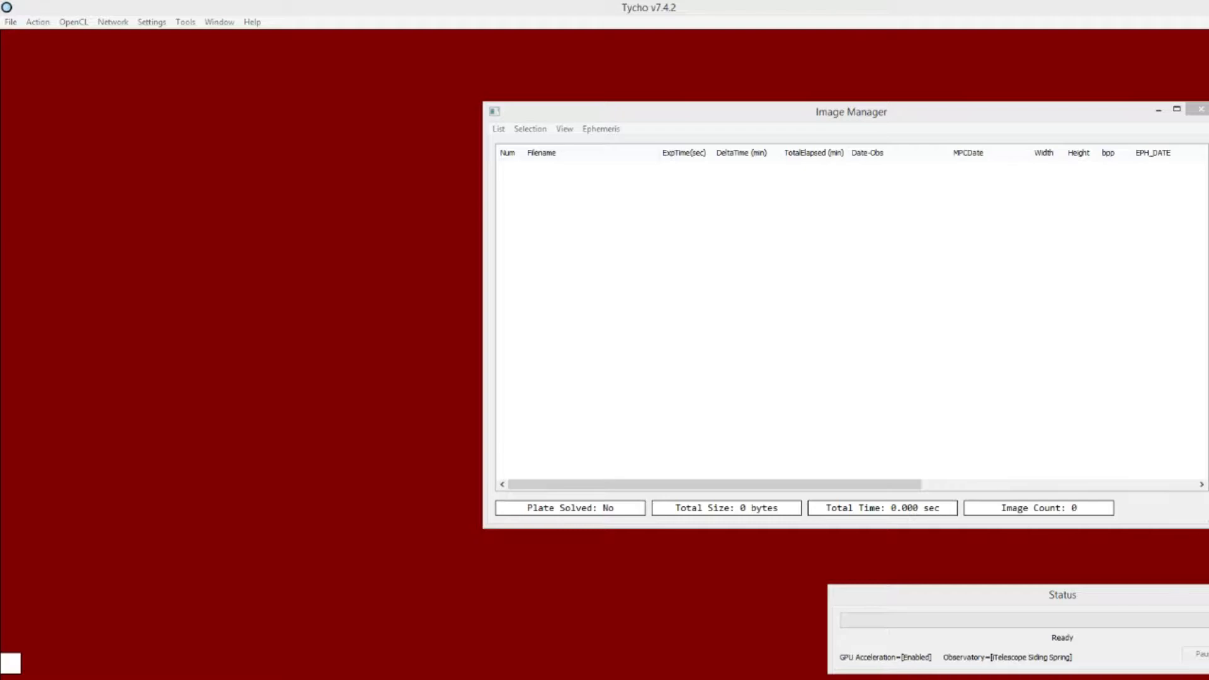
Step: Load the observations from night1.obs, enlarge the observations window and look through the listed targets
{"action": "left_click", "coordinate": [10, 21]}
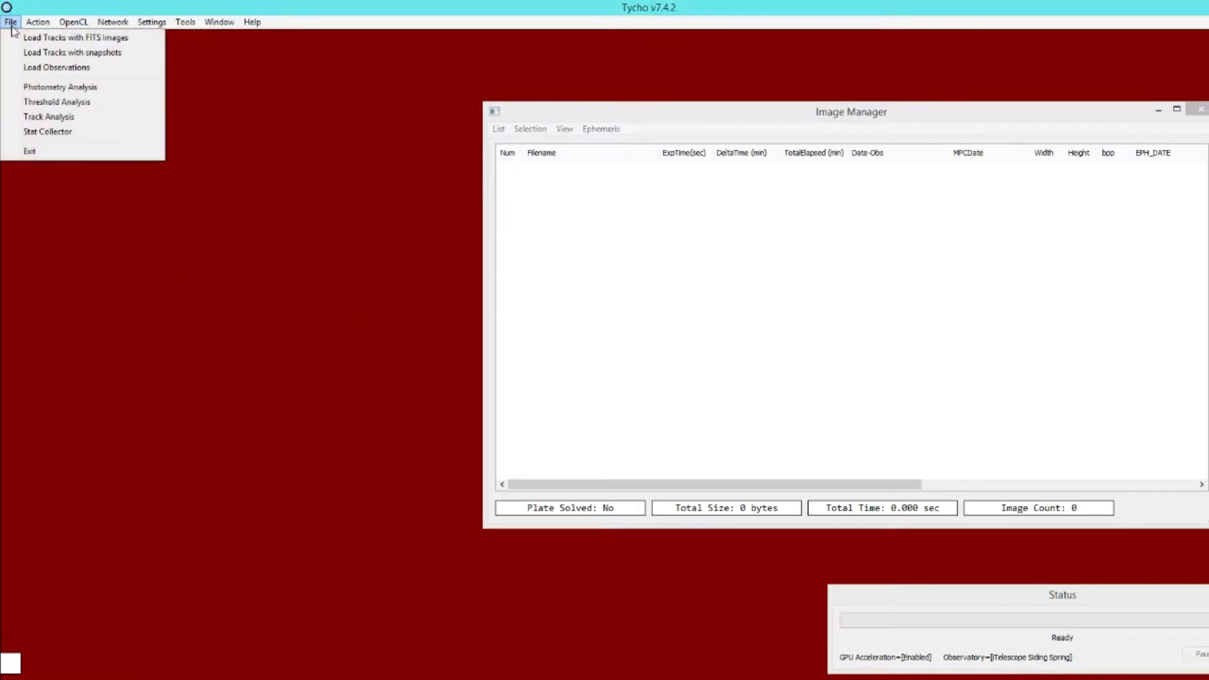
{"action": "left_click", "coordinate": [38, 65]}
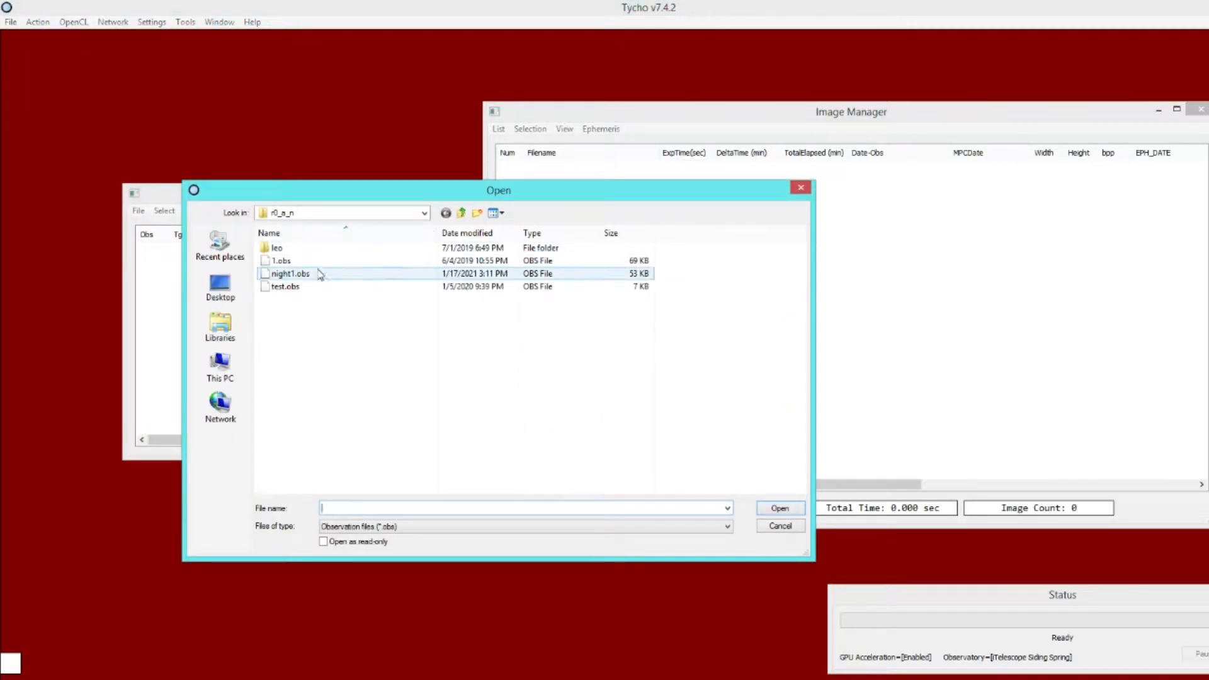
{"action": "double_click", "coordinate": [314, 279]}
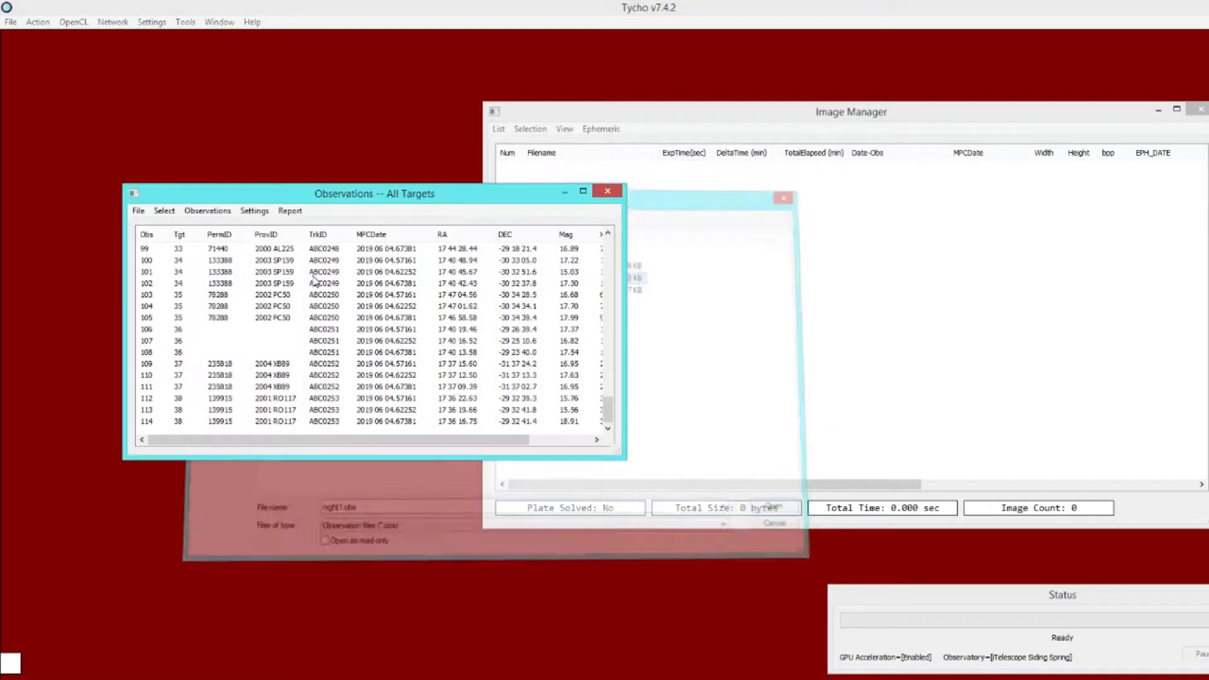
{"action": "left_click_drag", "start_coordinate": [460, 182], "coordinate": [530, 99]}
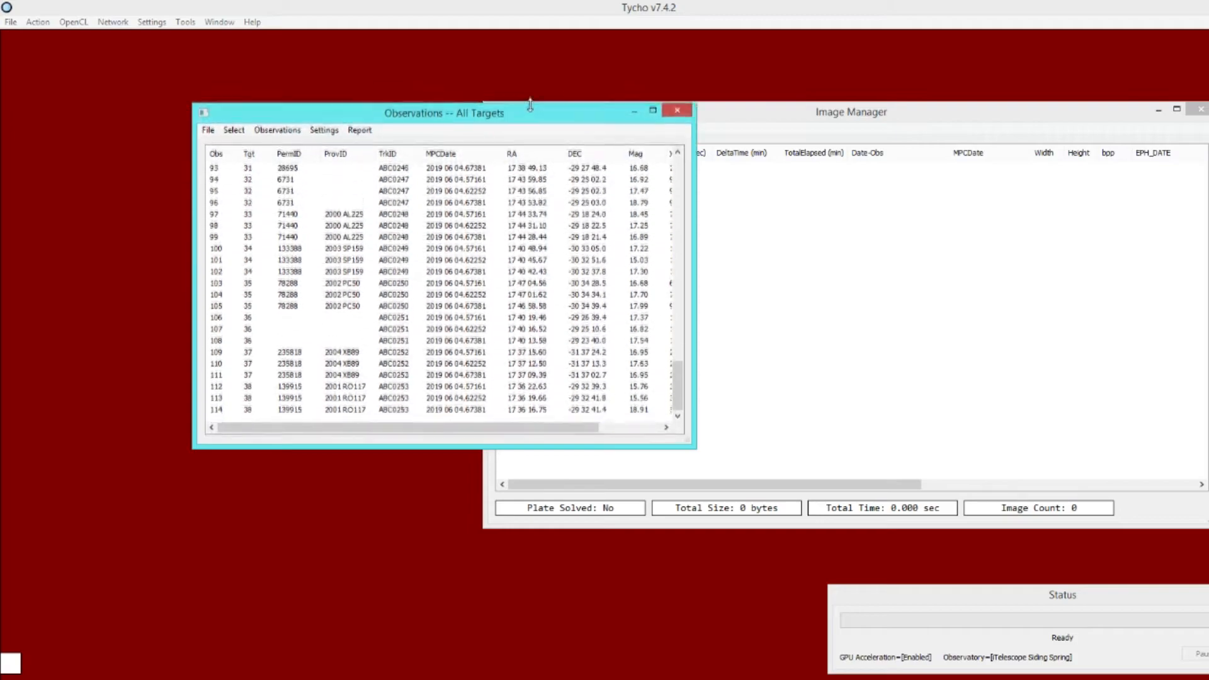
{"action": "left_click_drag", "start_coordinate": [696, 447], "coordinate": [831, 591]}
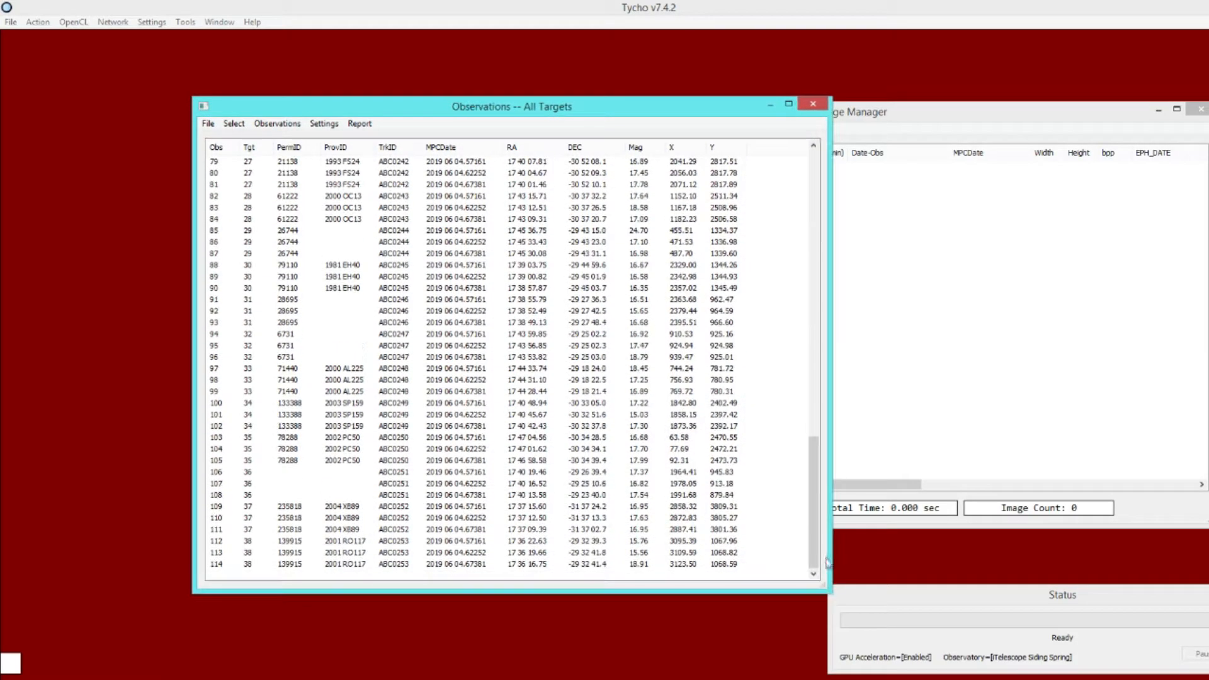
{"action": "left_click_drag", "start_coordinate": [812, 533], "coordinate": [799, 407]}
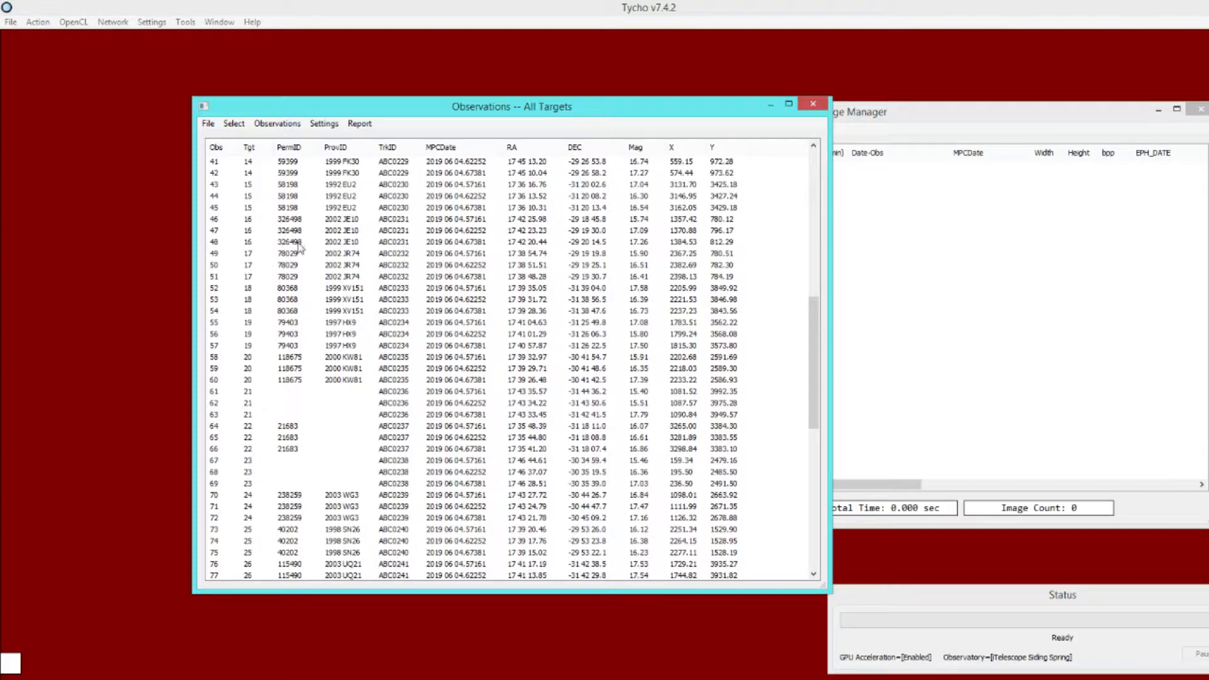
{"action": "left_click_drag", "start_coordinate": [815, 342], "coordinate": [796, 481]}
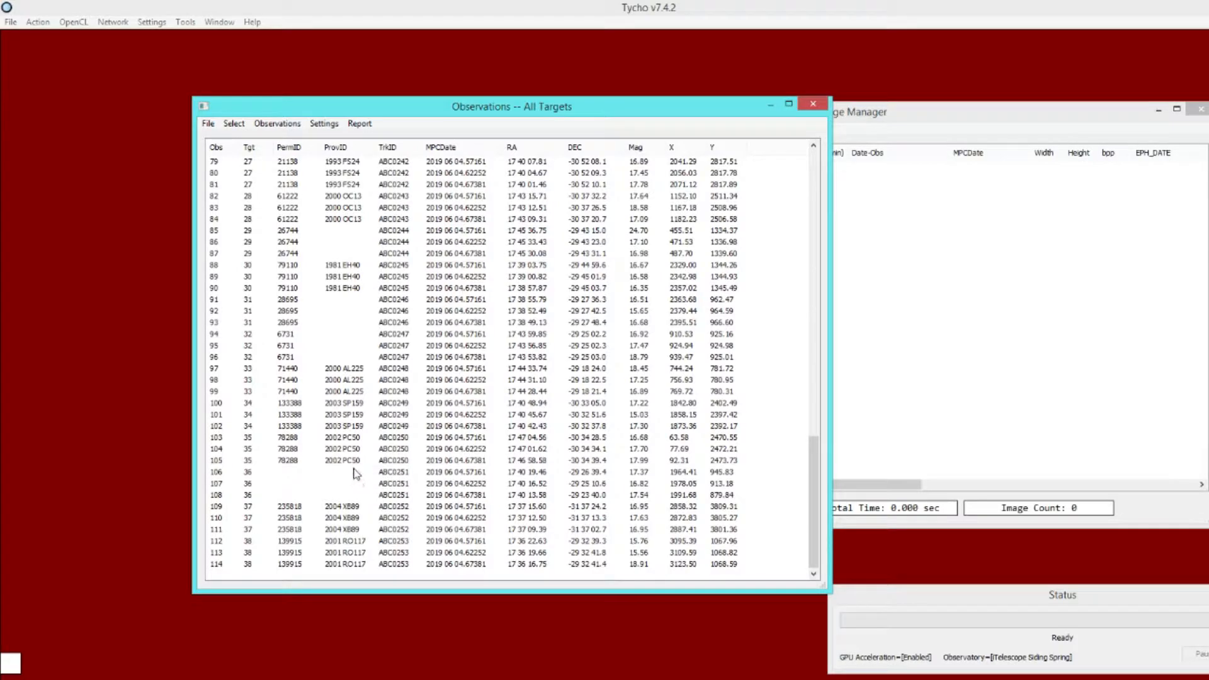
Step: Export the loaded observations in text format to a new repository named night1
{"action": "left_click", "coordinate": [208, 123]}
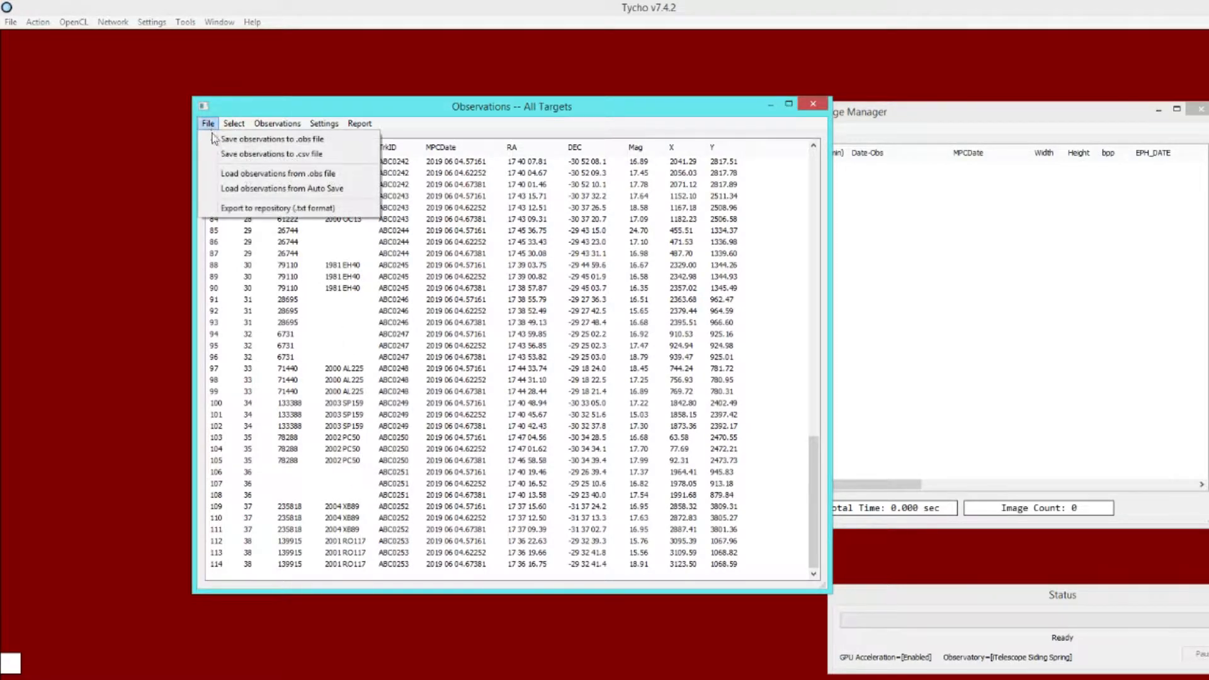
{"action": "left_click", "coordinate": [224, 208]}
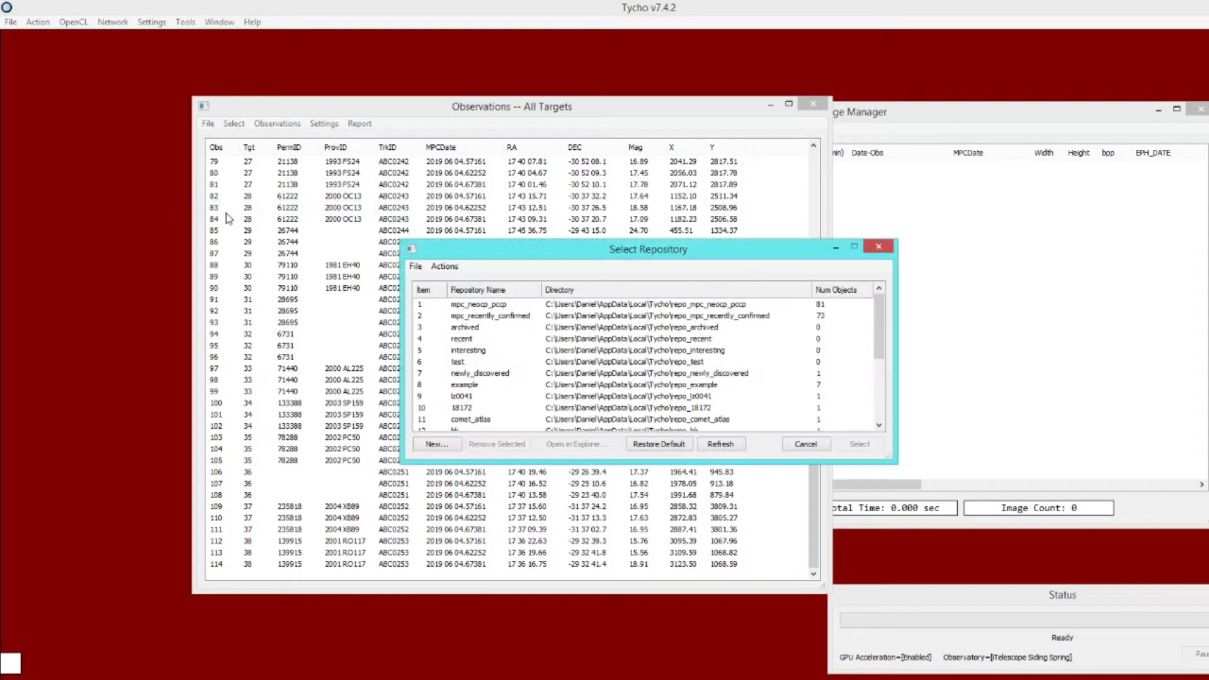
{"action": "left_click", "coordinate": [437, 444]}
{"action": "type", "text": "night1"}
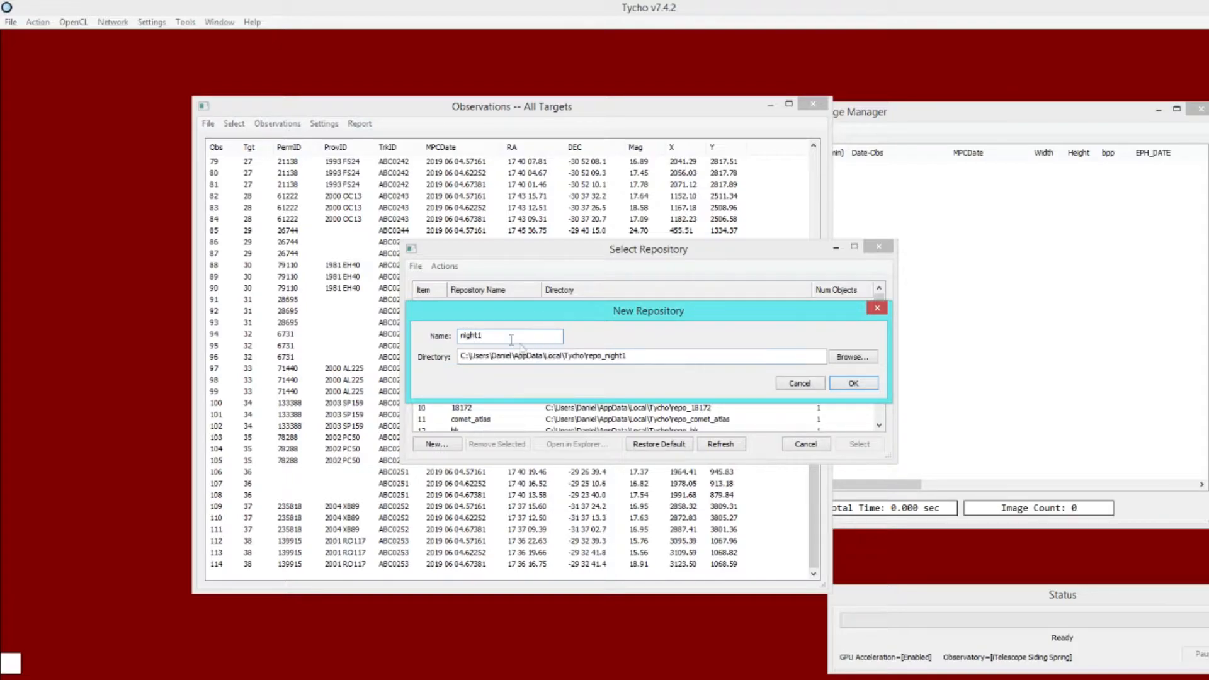
{"action": "left_click", "coordinate": [852, 382]}
{"action": "scroll", "coordinate": [764, 415], "scroll_direction": "down", "scroll_amount": 4}
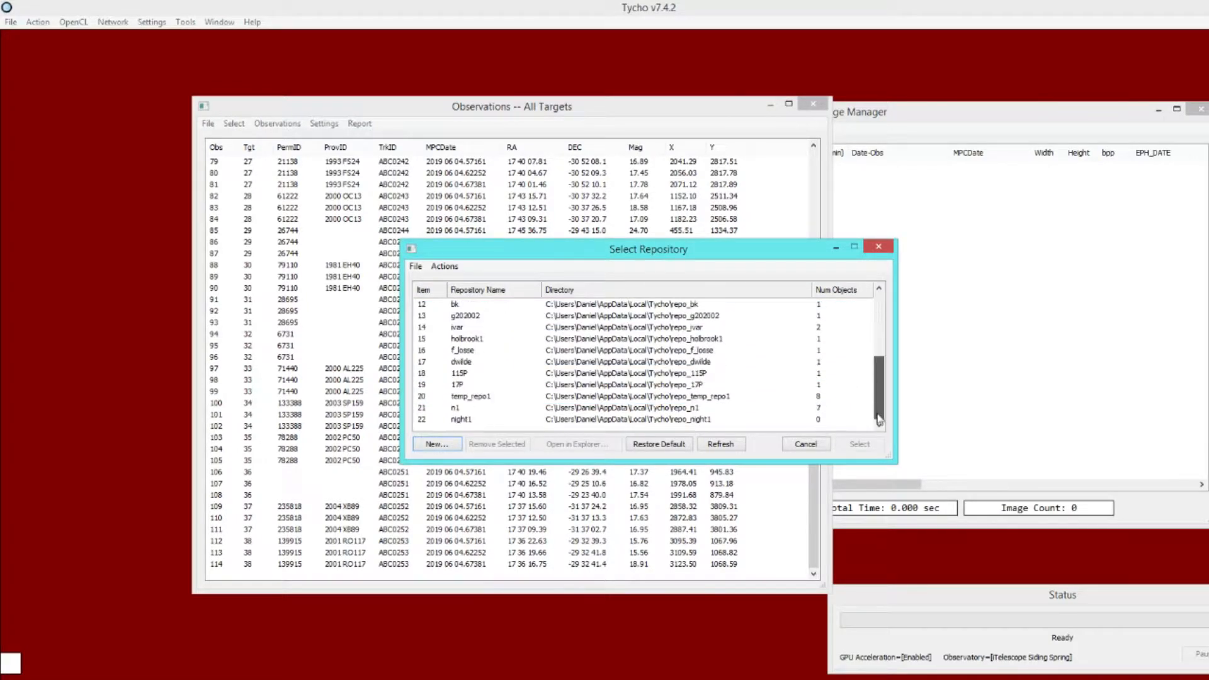
{"action": "left_click", "coordinate": [724, 420]}
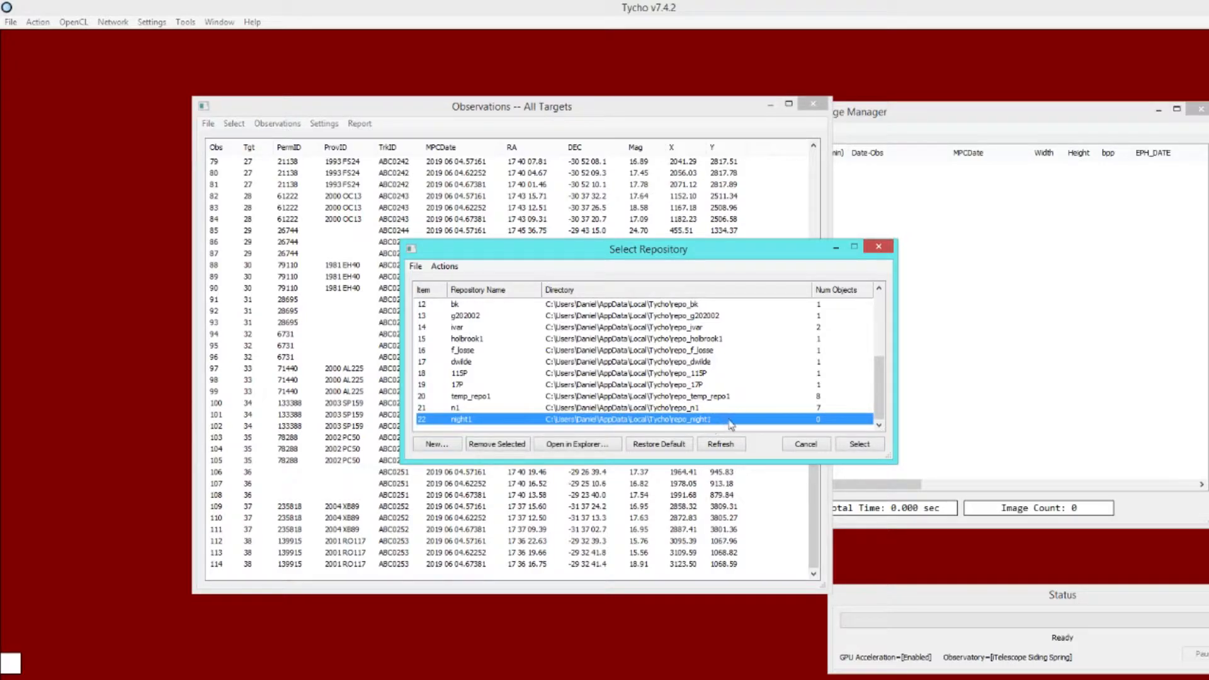
{"action": "left_click", "coordinate": [858, 446]}
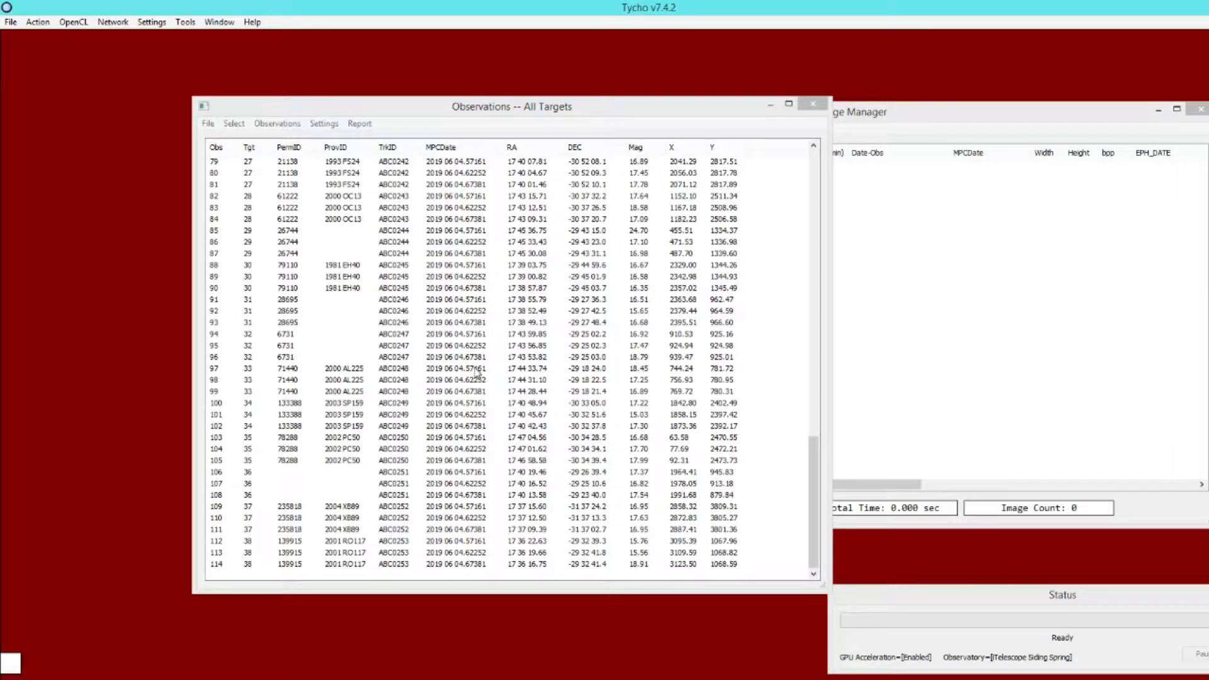
Step: Load the second night's .obs file from the r0_a_n folder in 2019-06-05_T09, resetting the current list of observations
{"action": "left_click", "coordinate": [209, 125]}
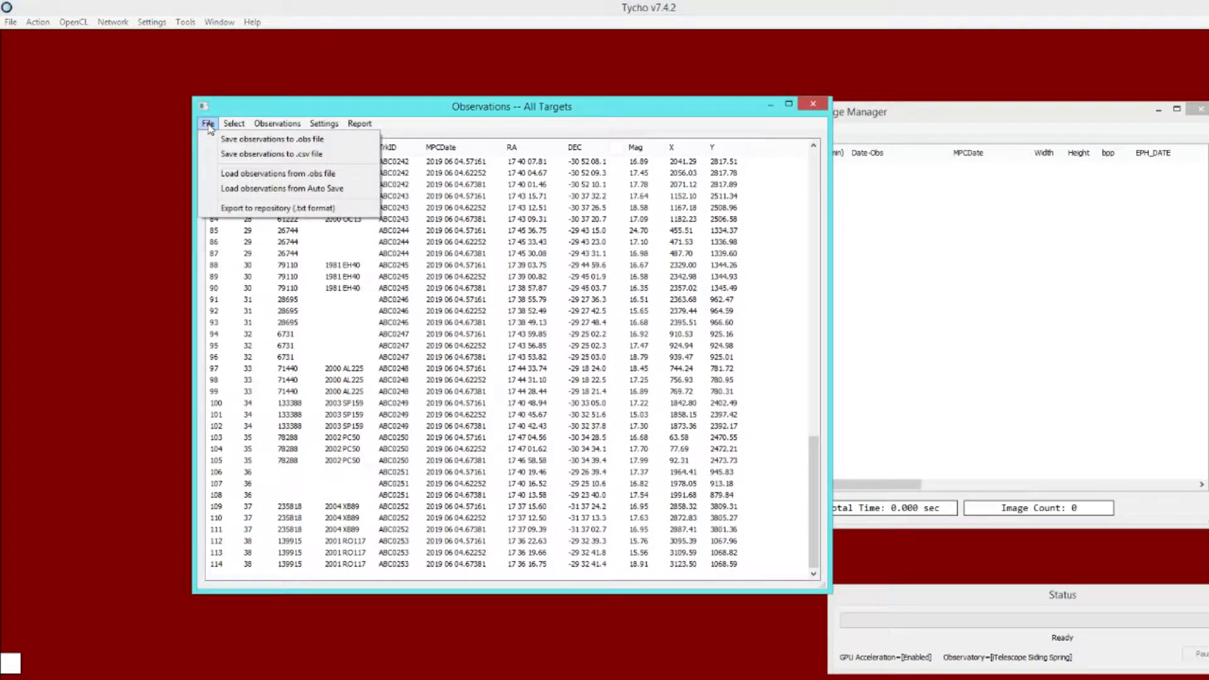
{"action": "left_click", "coordinate": [232, 177]}
{"action": "left_click", "coordinate": [599, 237]}
{"action": "left_click", "coordinate": [599, 236]}
{"action": "double_click", "coordinate": [456, 483]}
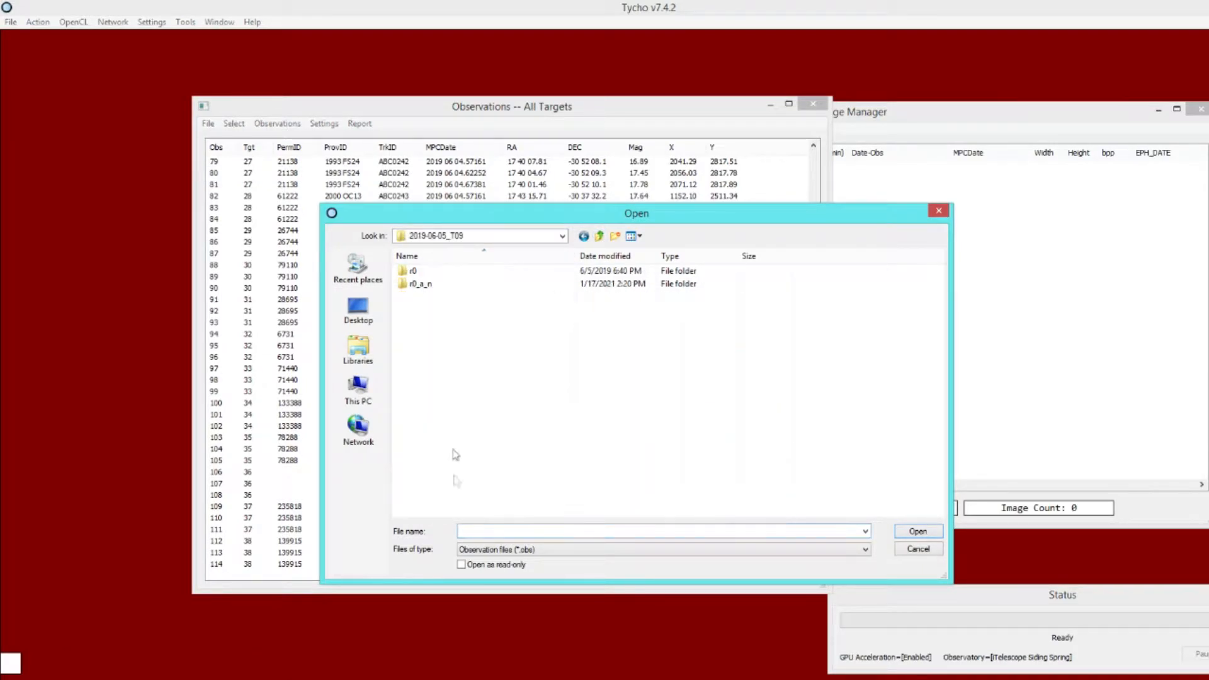
{"action": "double_click", "coordinate": [417, 284]}
{"action": "double_click", "coordinate": [420, 285]}
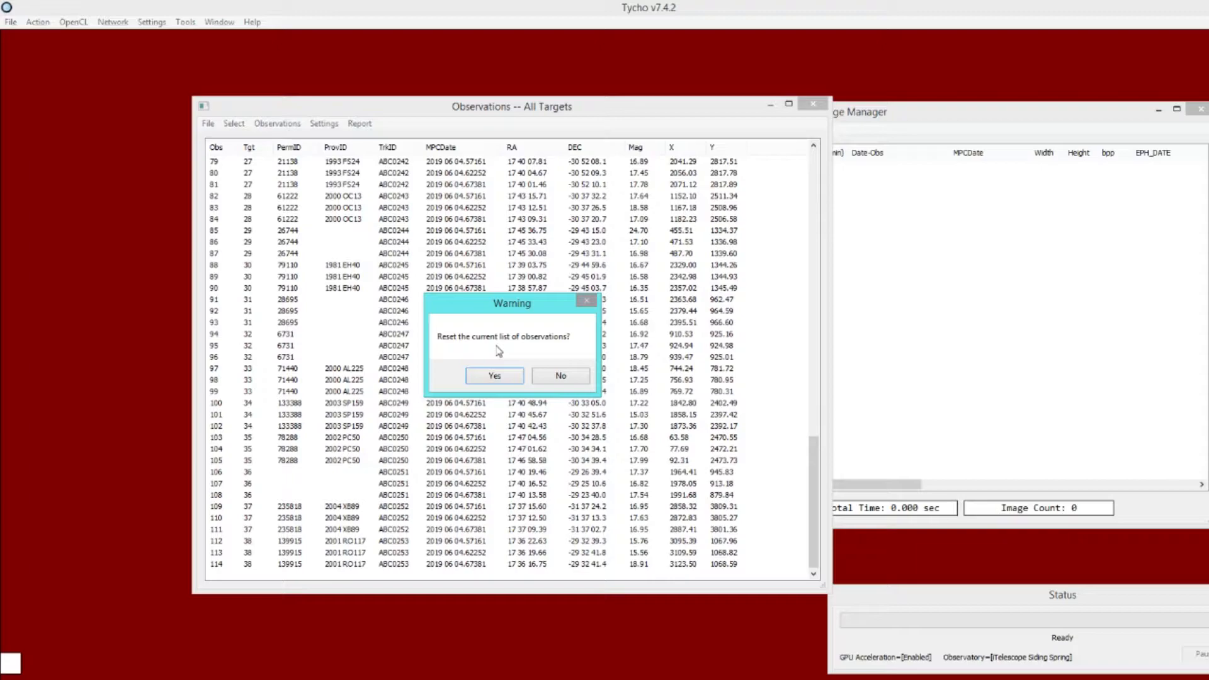
{"action": "left_click", "coordinate": [495, 377]}
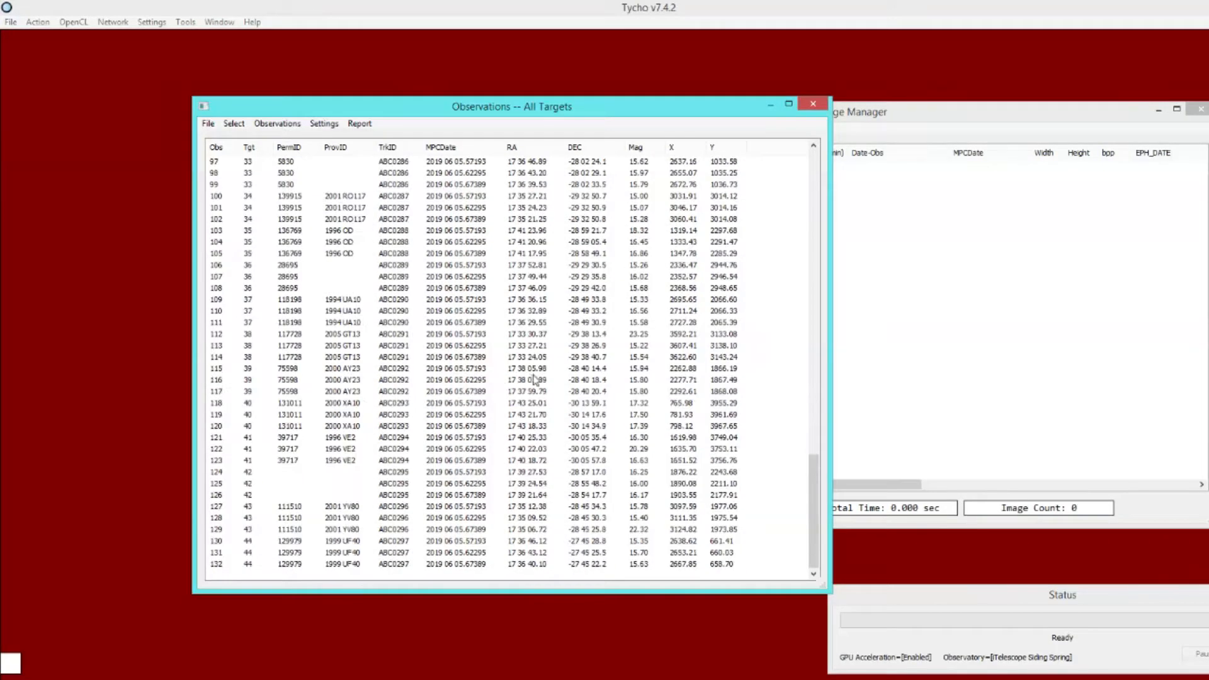
Step: Export the second night's observations in text format to a new repository named night2
{"action": "left_click", "coordinate": [208, 124]}
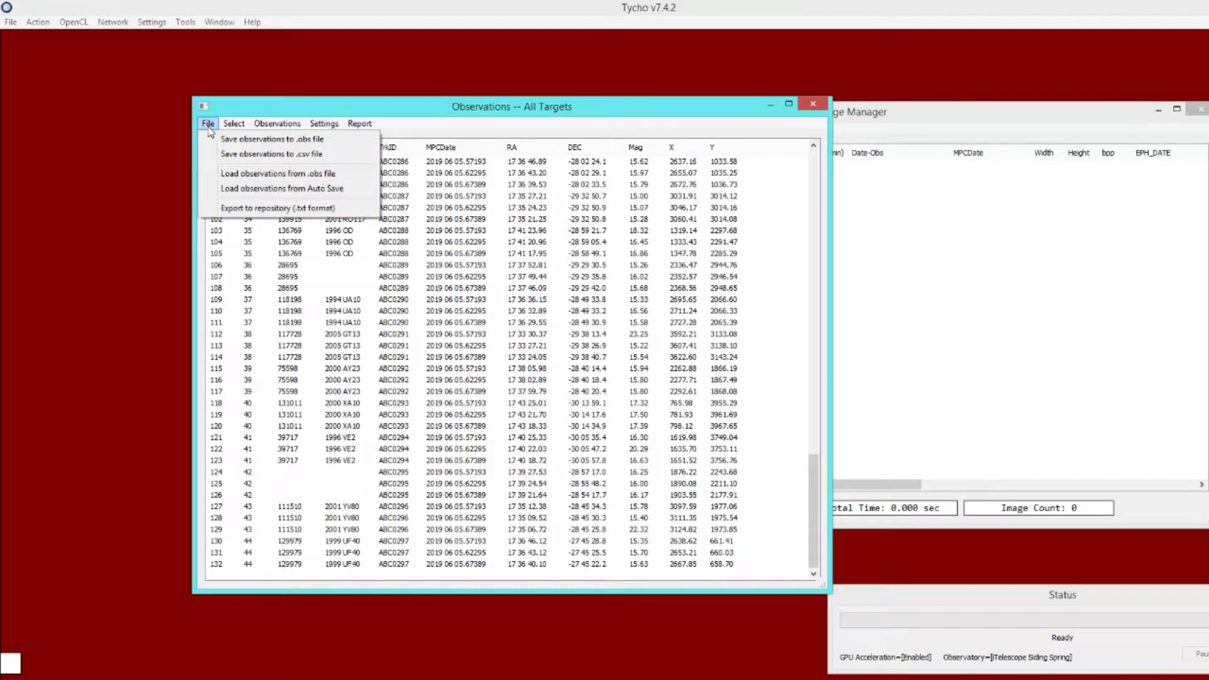
{"action": "left_click", "coordinate": [229, 208]}
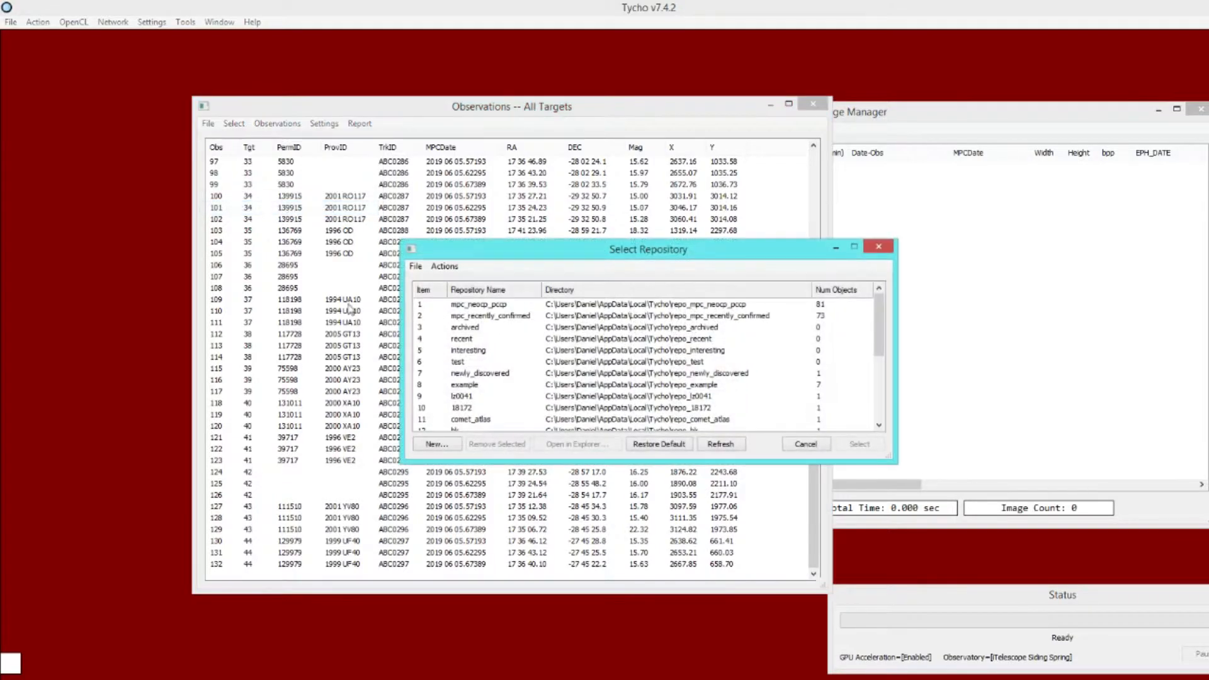
{"action": "left_click", "coordinate": [446, 445]}
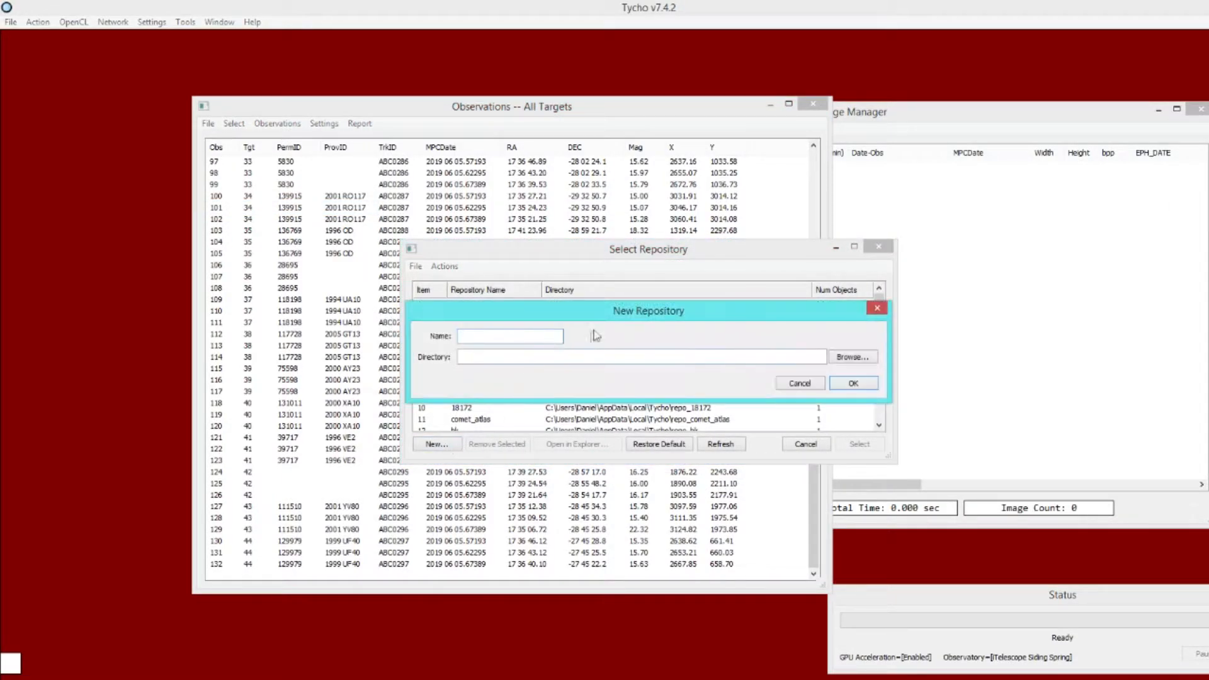
{"action": "type", "text": "night2"}
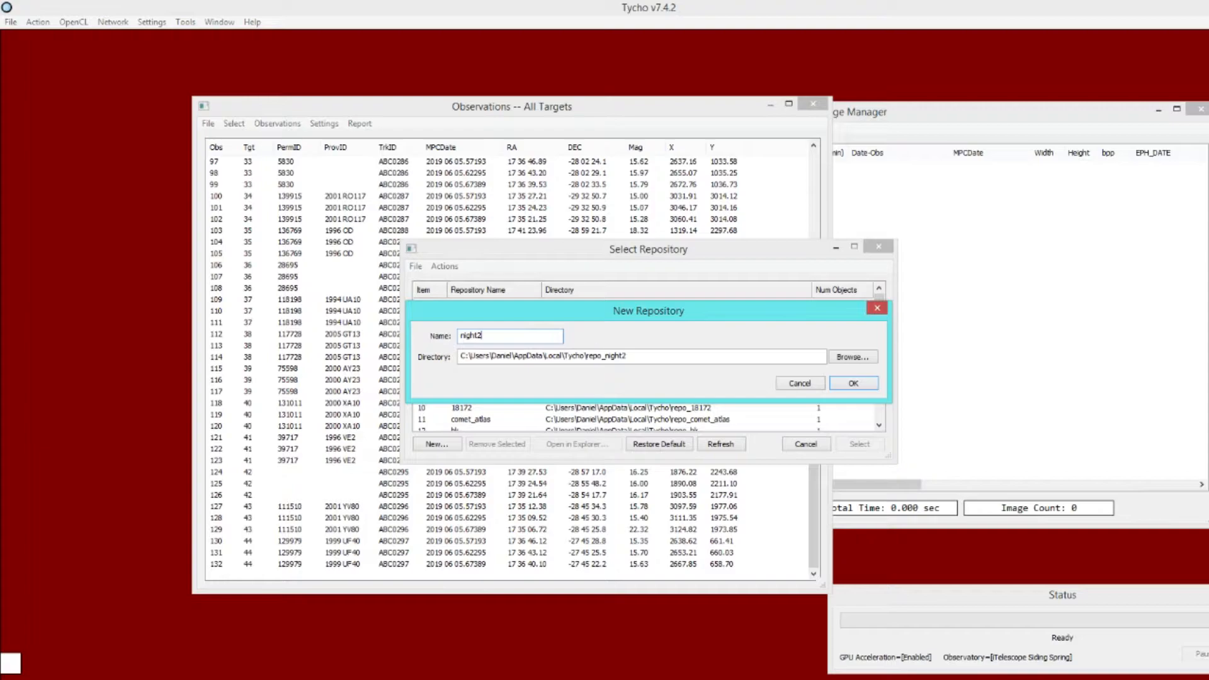
{"action": "left_click", "coordinate": [864, 384]}
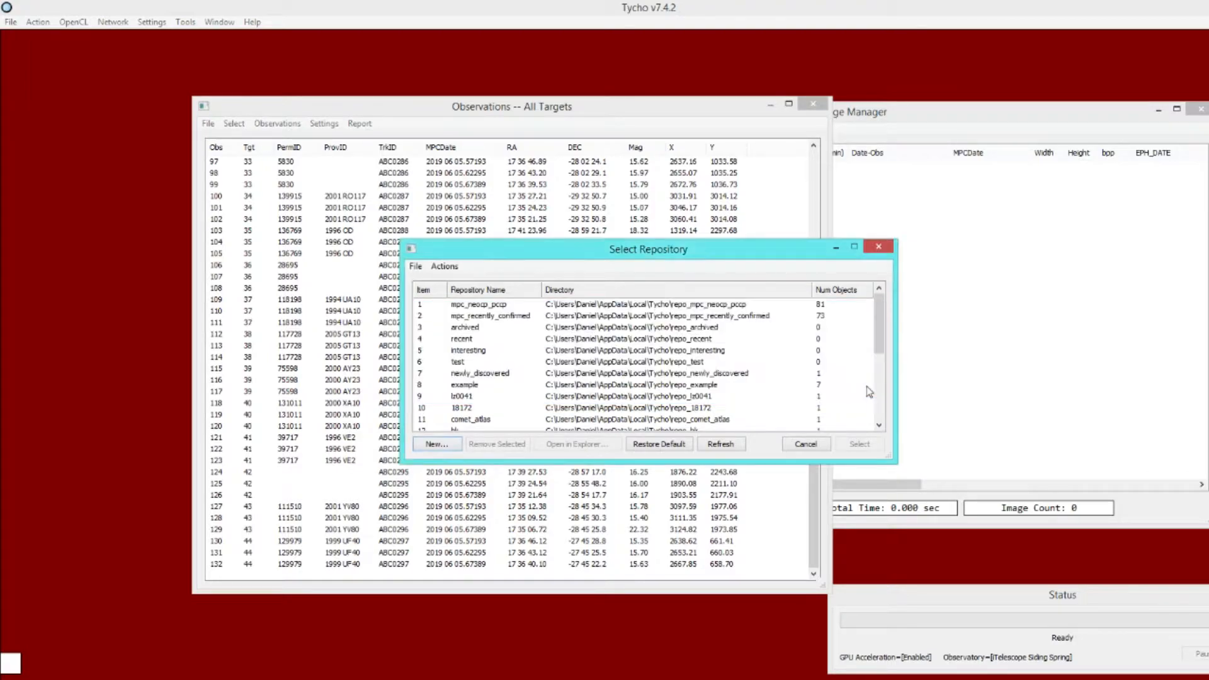
{"action": "left_click_drag", "start_coordinate": [880, 321], "coordinate": [880, 391]}
{"action": "left_click", "coordinate": [808, 420]}
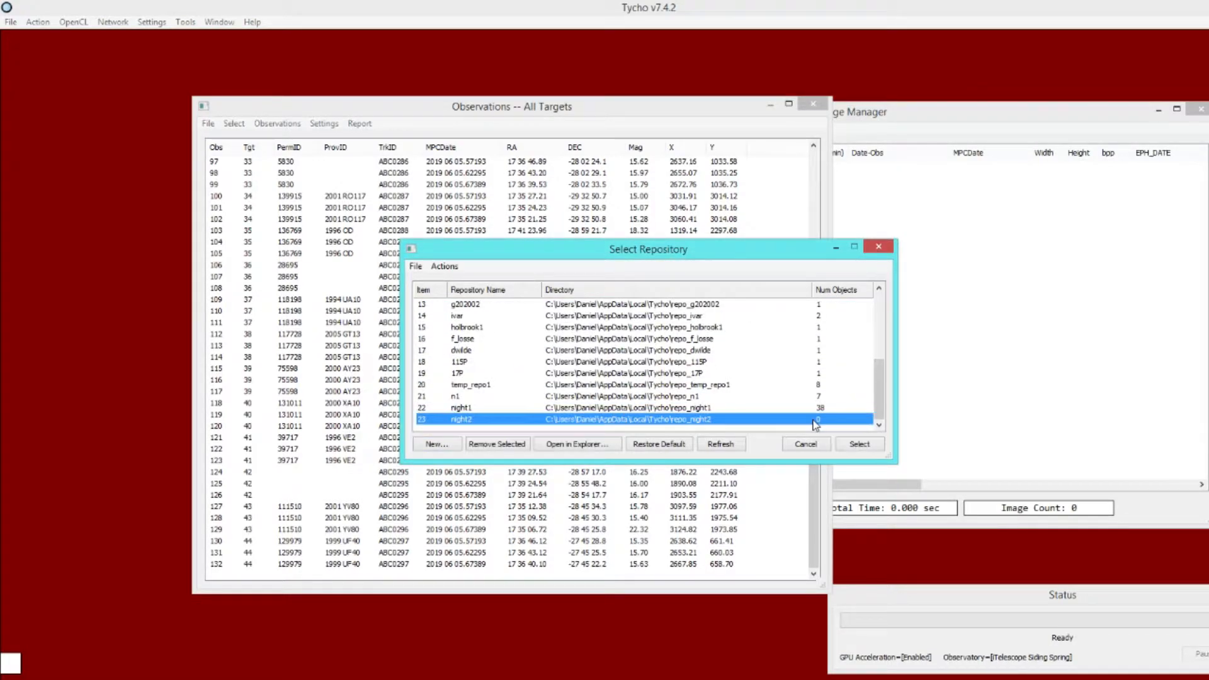
{"action": "left_click", "coordinate": [858, 444]}
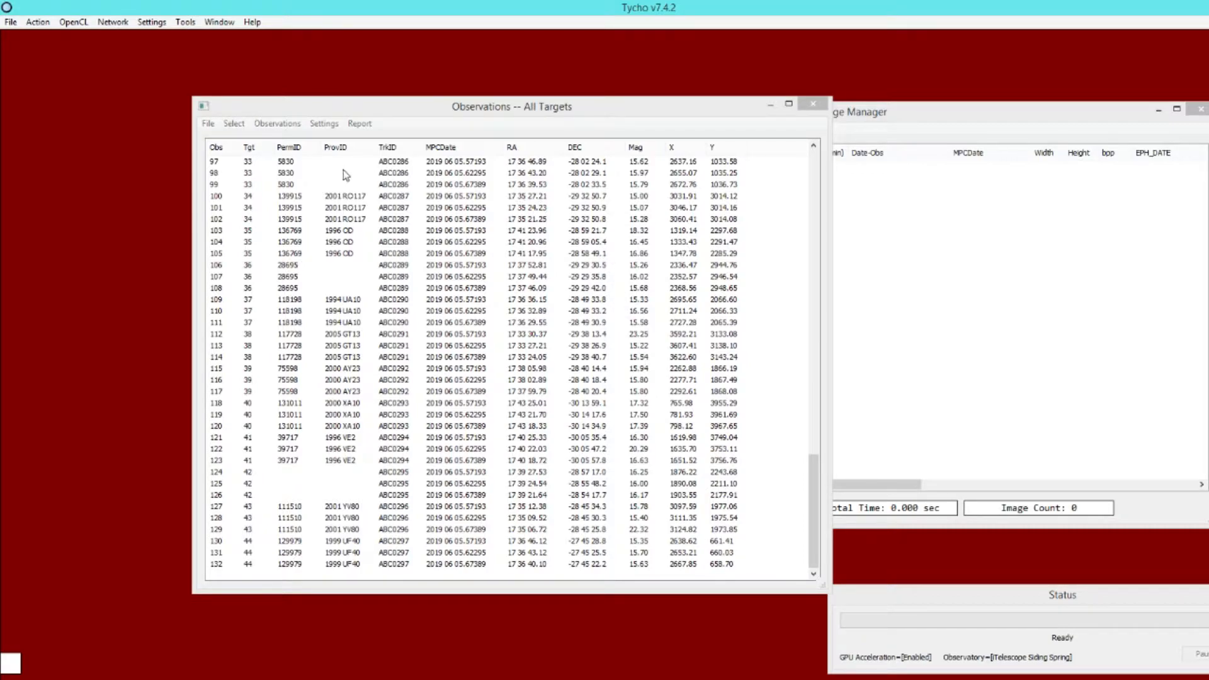
Step: Open the Identify Linkages tool and add the night1 repository to search Set A
{"action": "left_click", "coordinate": [186, 23]}
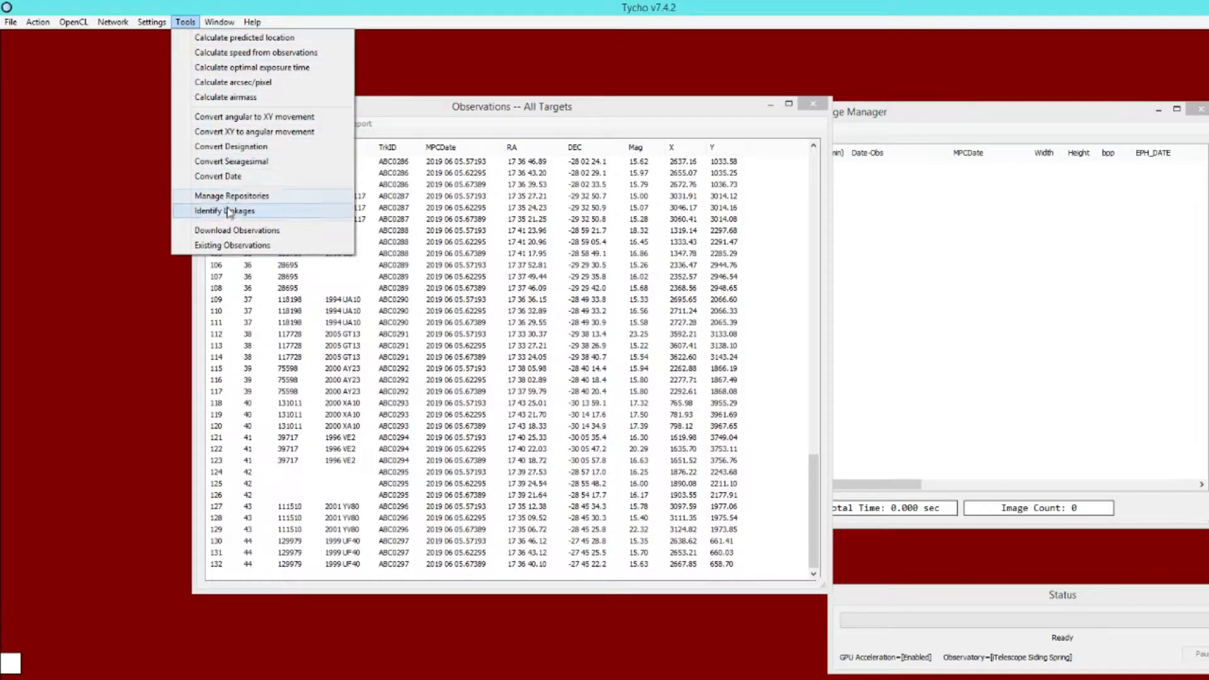
{"action": "left_click", "coordinate": [265, 216]}
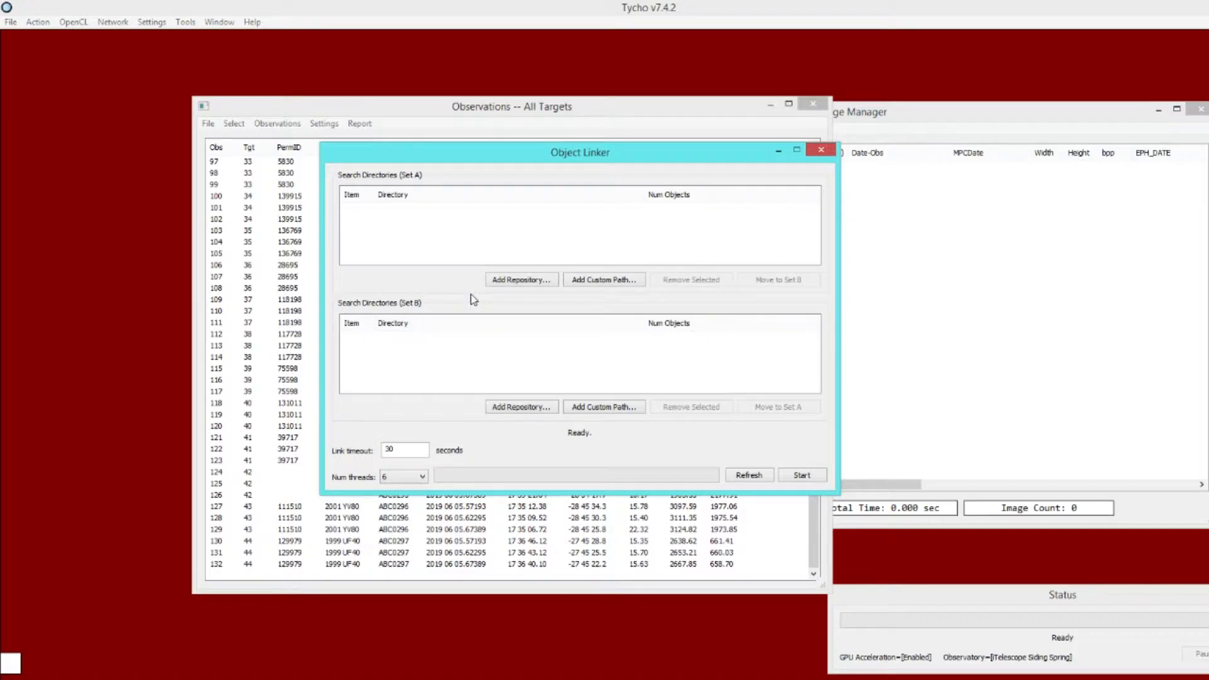
{"action": "left_click", "coordinate": [509, 283]}
{"action": "scroll", "coordinate": [805, 417], "scroll_direction": "down", "scroll_amount": 4}
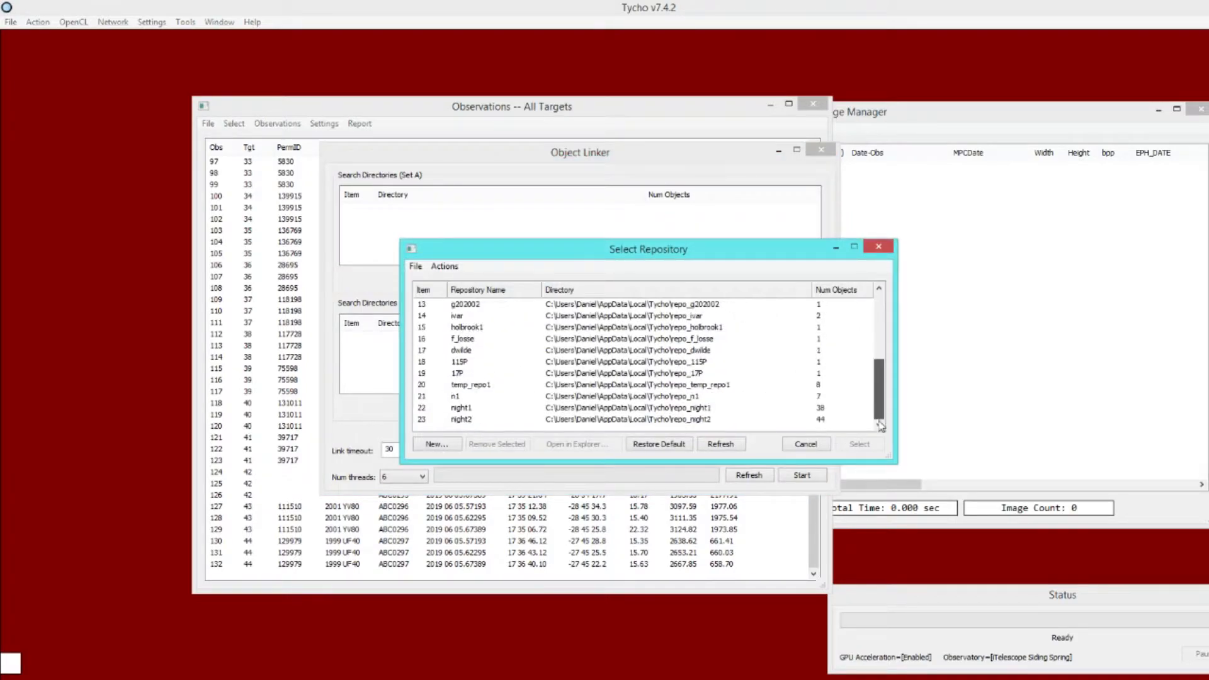
{"action": "double_click", "coordinate": [804, 410]}
Step: Add the night2 repository to search Set B and start linking the two sets
{"action": "left_click", "coordinate": [527, 413]}
{"action": "scroll", "coordinate": [881, 369], "scroll_direction": "down", "scroll_amount": 4}
{"action": "double_click", "coordinate": [629, 418]}
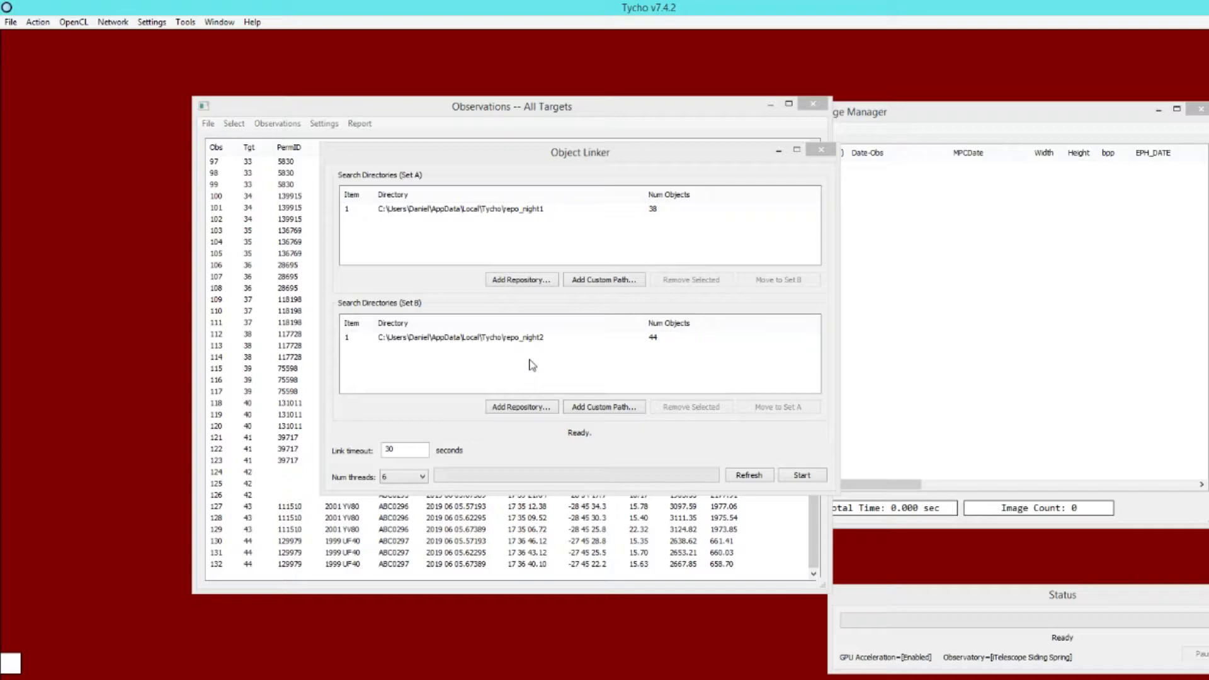
{"action": "left_click", "coordinate": [803, 476]}
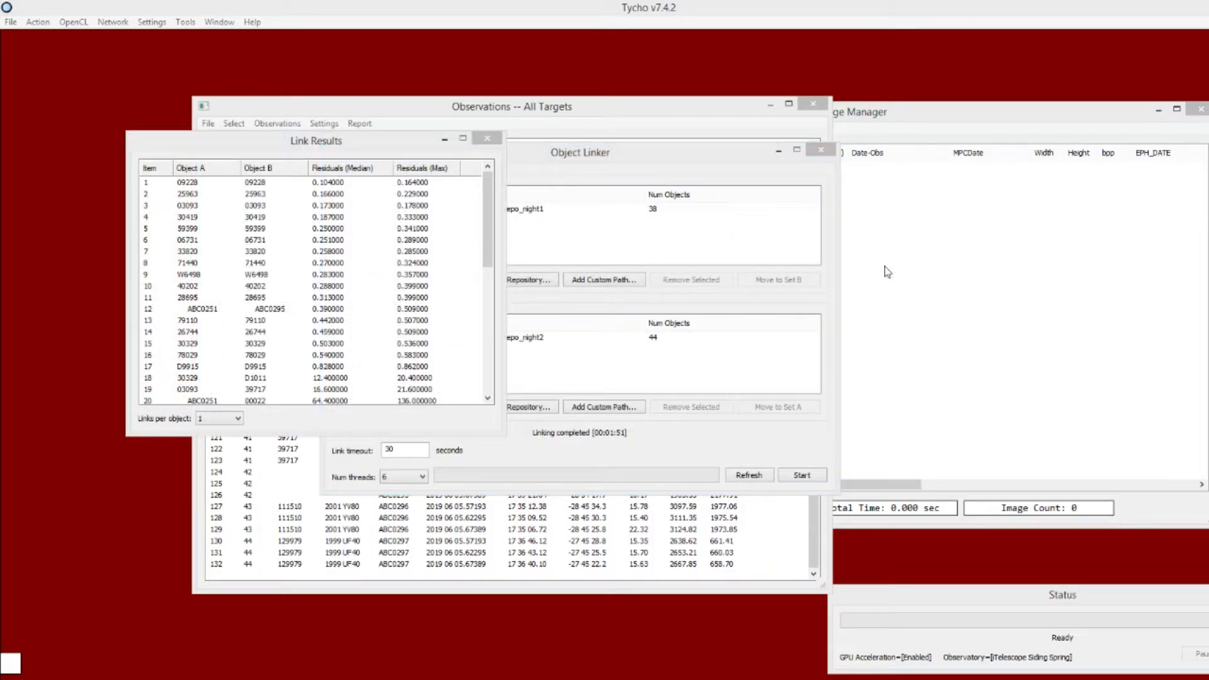
Step: View the combined observations for the link between ABC0251 and ABC0295 and examine the lines from each night
{"action": "left_click_drag", "start_coordinate": [341, 142], "coordinate": [327, 140]}
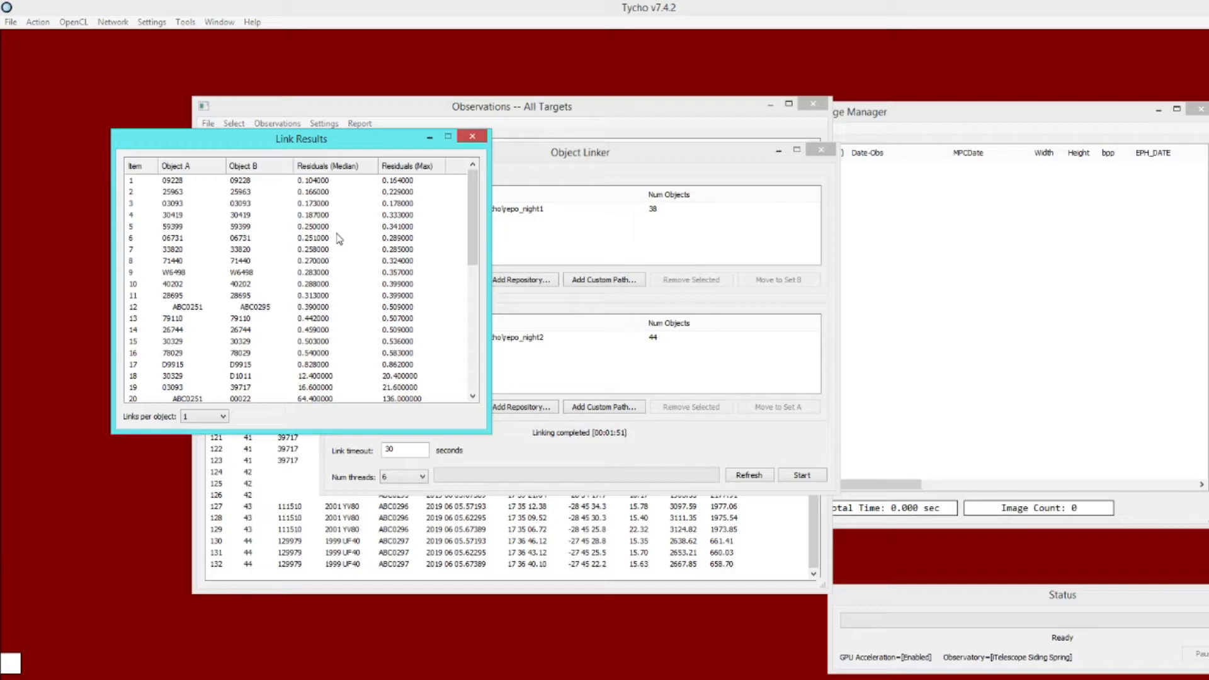
{"action": "left_click", "coordinate": [203, 309]}
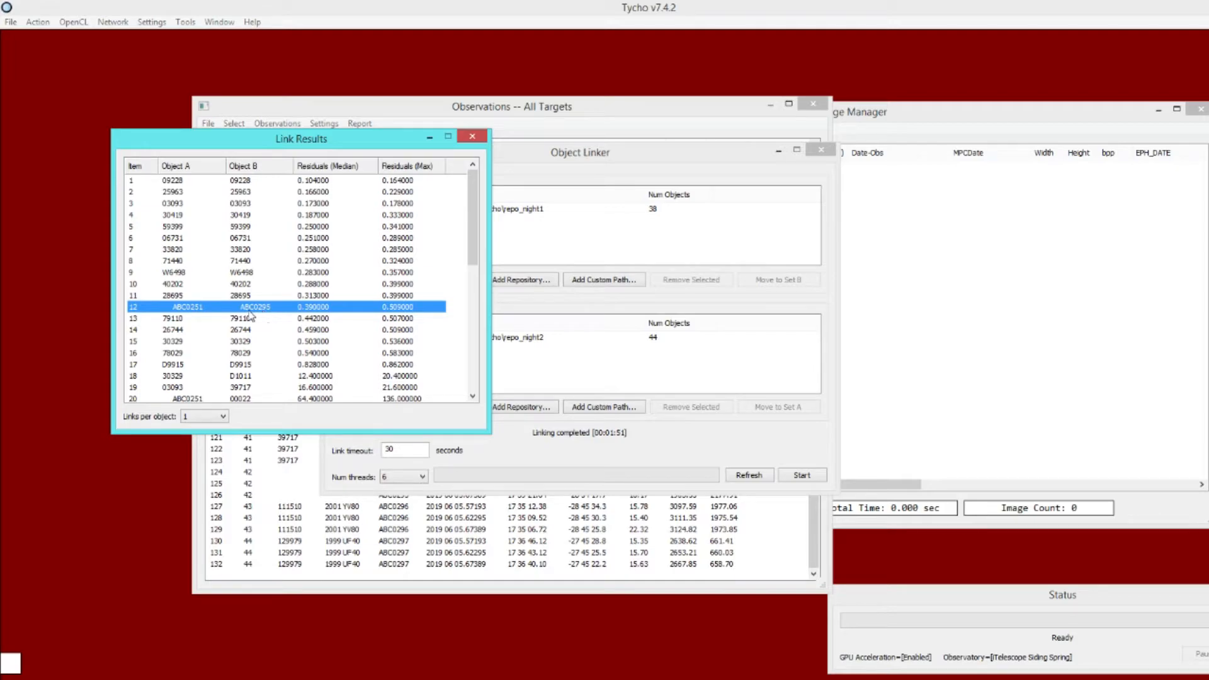
{"action": "right_click", "coordinate": [283, 311]}
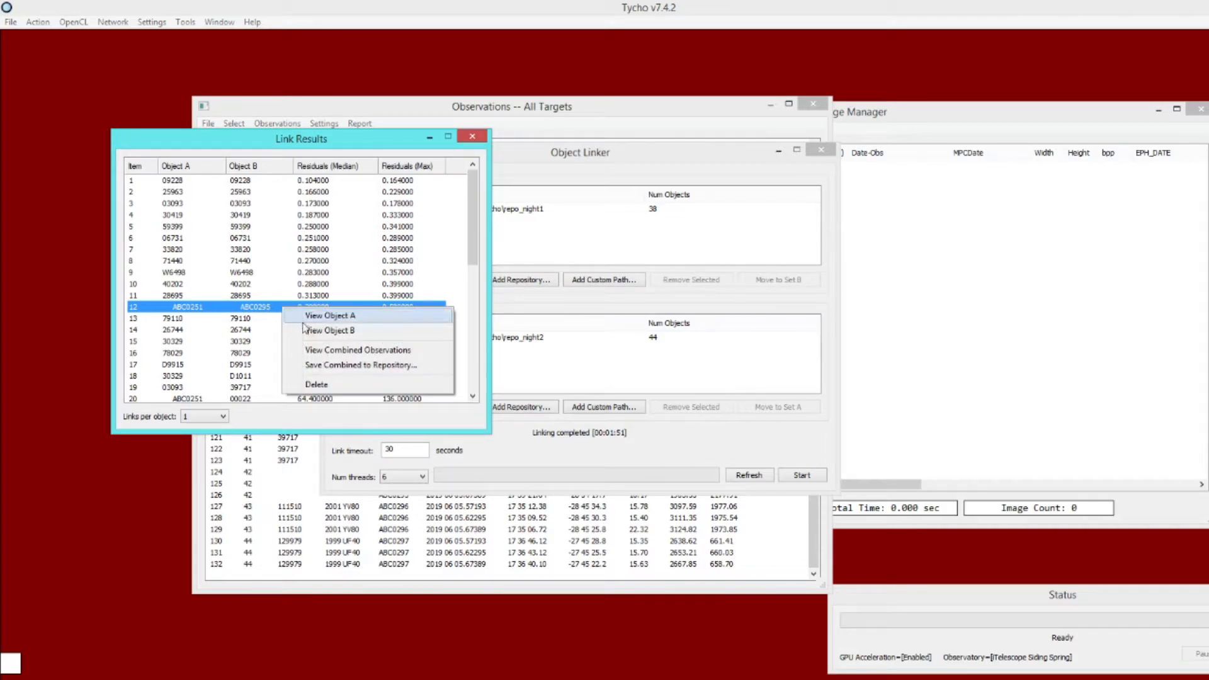
{"action": "left_click", "coordinate": [359, 357]}
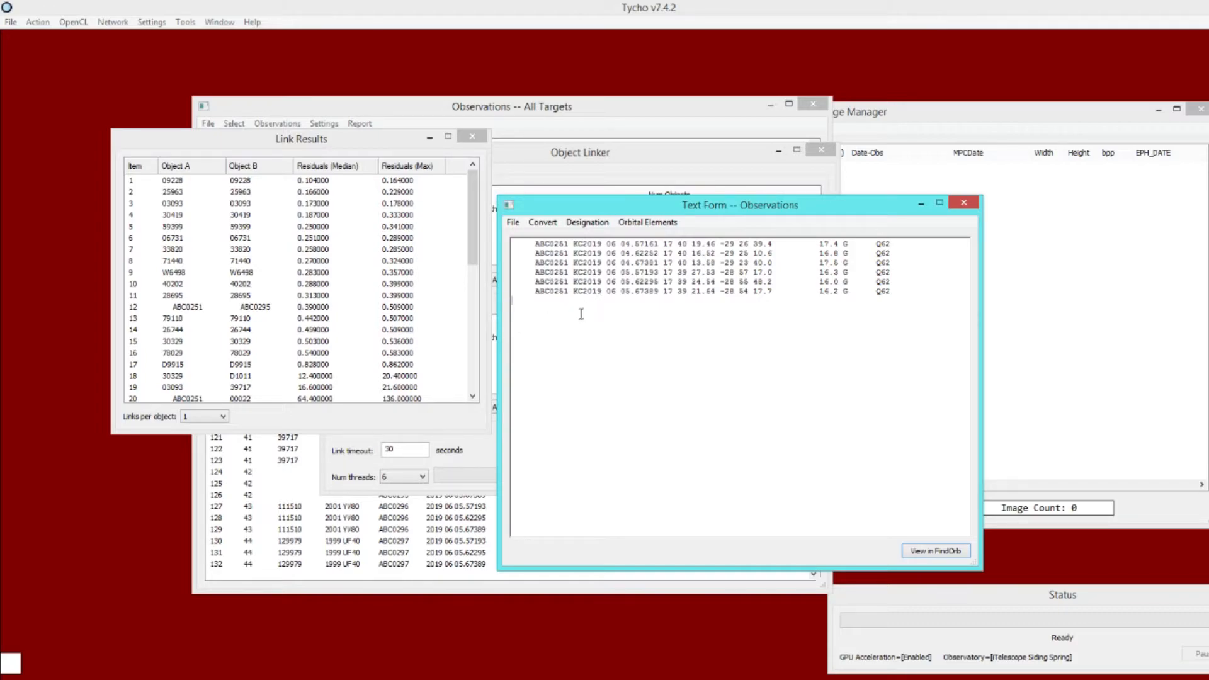
{"action": "left_click_drag", "start_coordinate": [895, 265], "coordinate": [431, 234]}
{"action": "left_click_drag", "start_coordinate": [895, 291], "coordinate": [471, 276]}
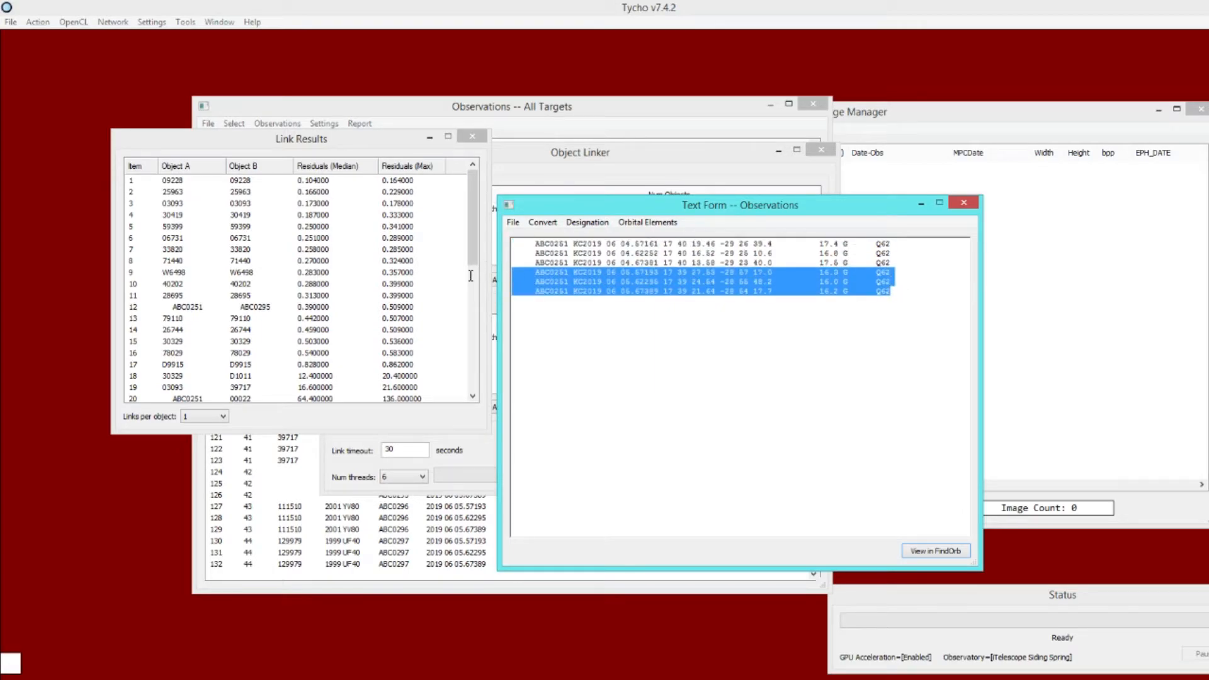
{"action": "left_click", "coordinate": [662, 323]}
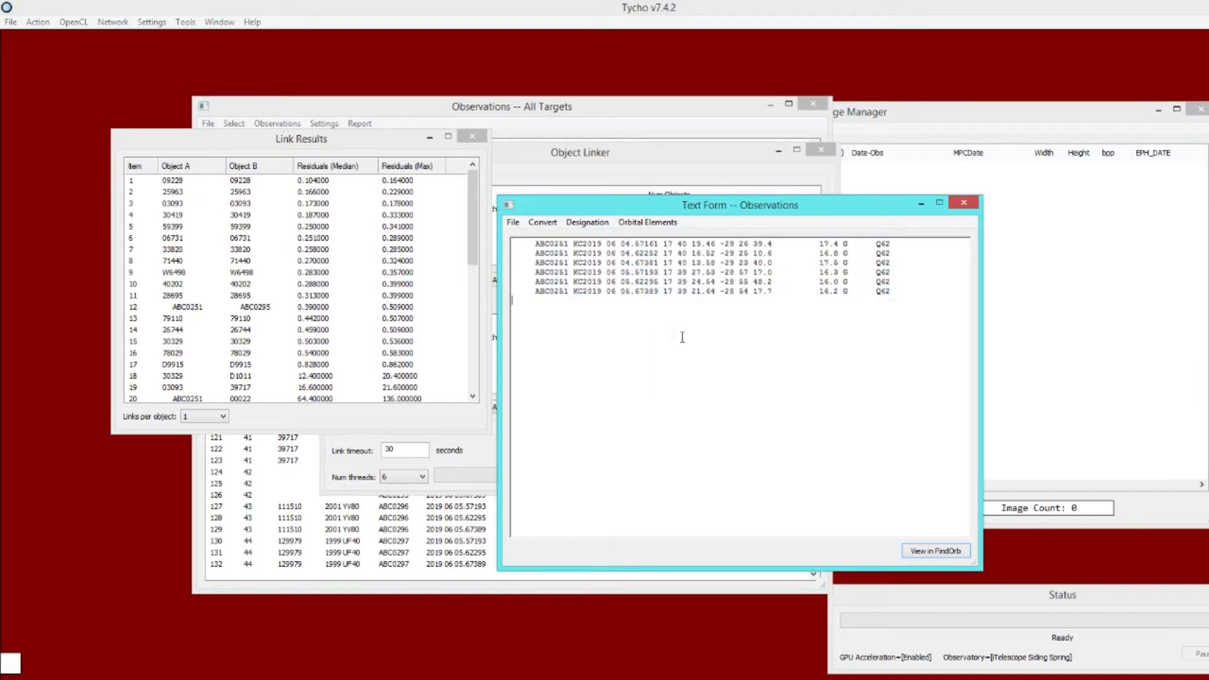
Step: View the combined ABC0251 observations in Find_Orb and examine the orbit solution and residuals
{"action": "left_click", "coordinate": [932, 553]}
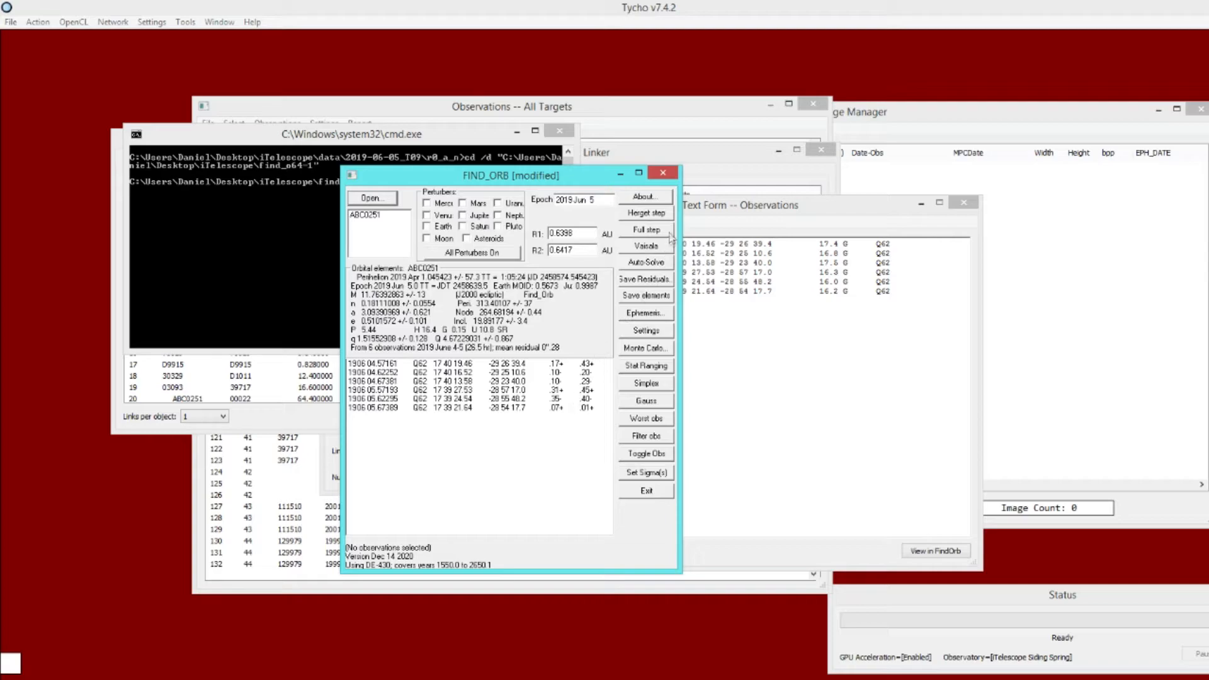
{"action": "left_click", "coordinate": [663, 173]}
{"action": "left_click_drag", "start_coordinate": [358, 141], "coordinate": [387, 174]}
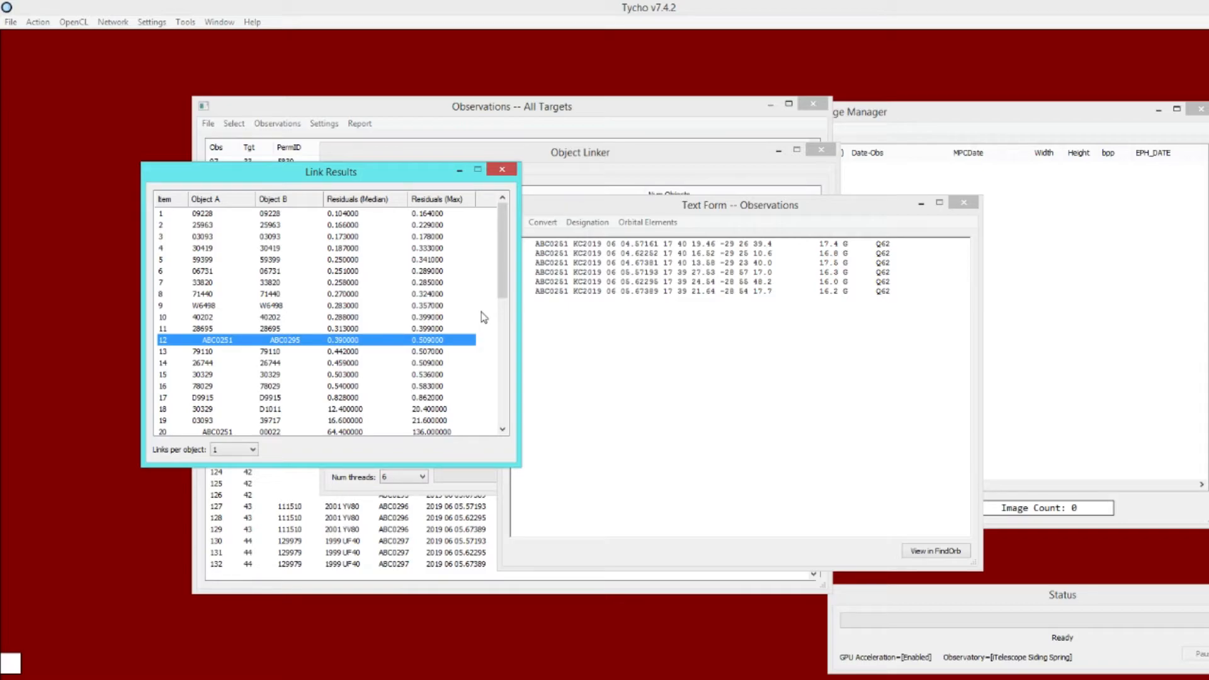
Step: Reset the full observation list and reload the second night's observations from night2.obs
{"action": "left_click_drag", "start_coordinate": [392, 115], "coordinate": [323, 111]}
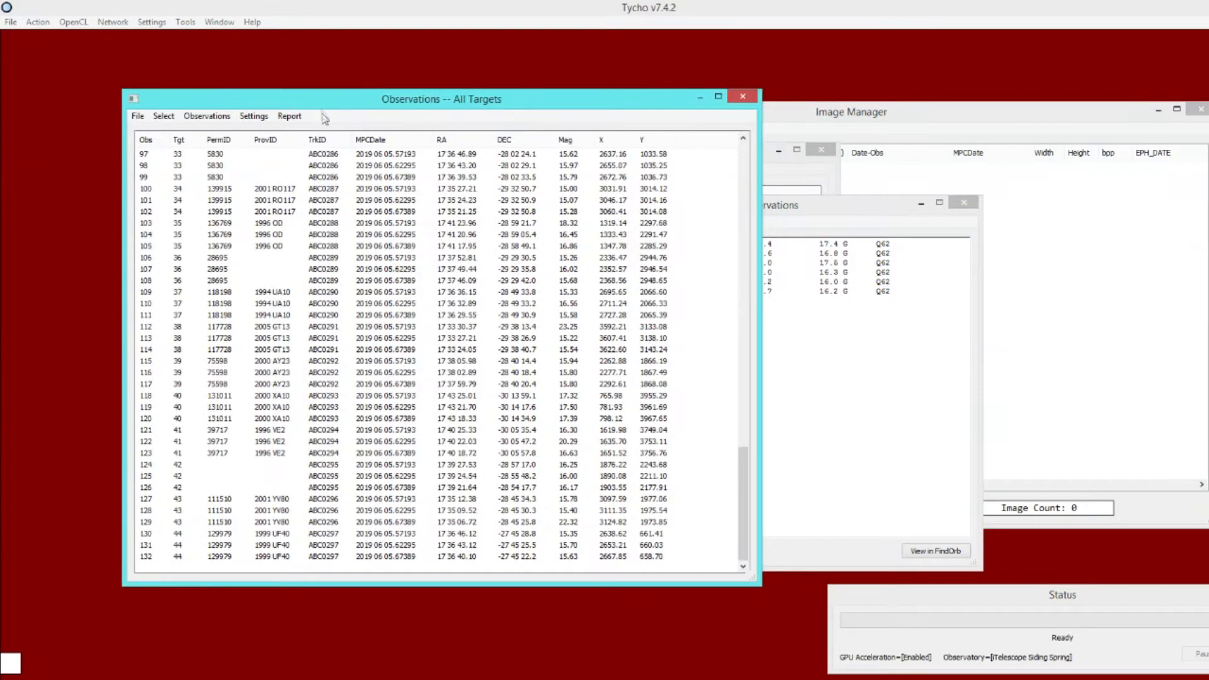
{"action": "left_click", "coordinate": [209, 117]}
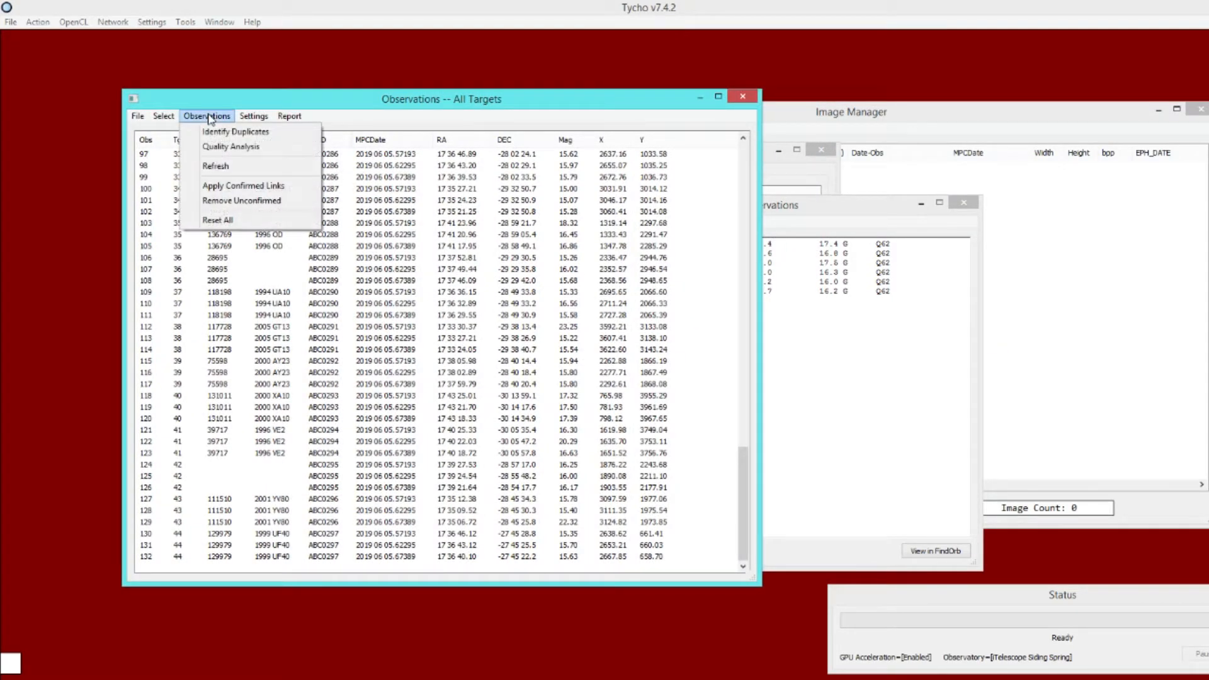
{"action": "left_click", "coordinate": [234, 226]}
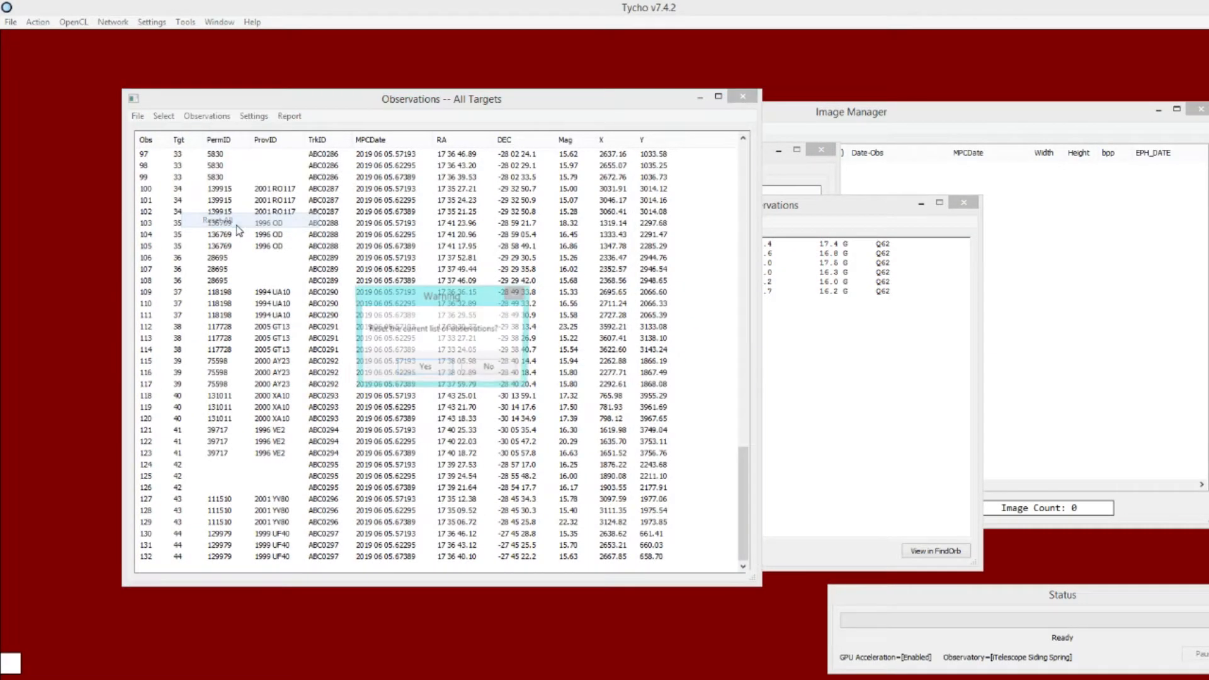
{"action": "left_click", "coordinate": [420, 369]}
{"action": "left_click", "coordinate": [137, 116]}
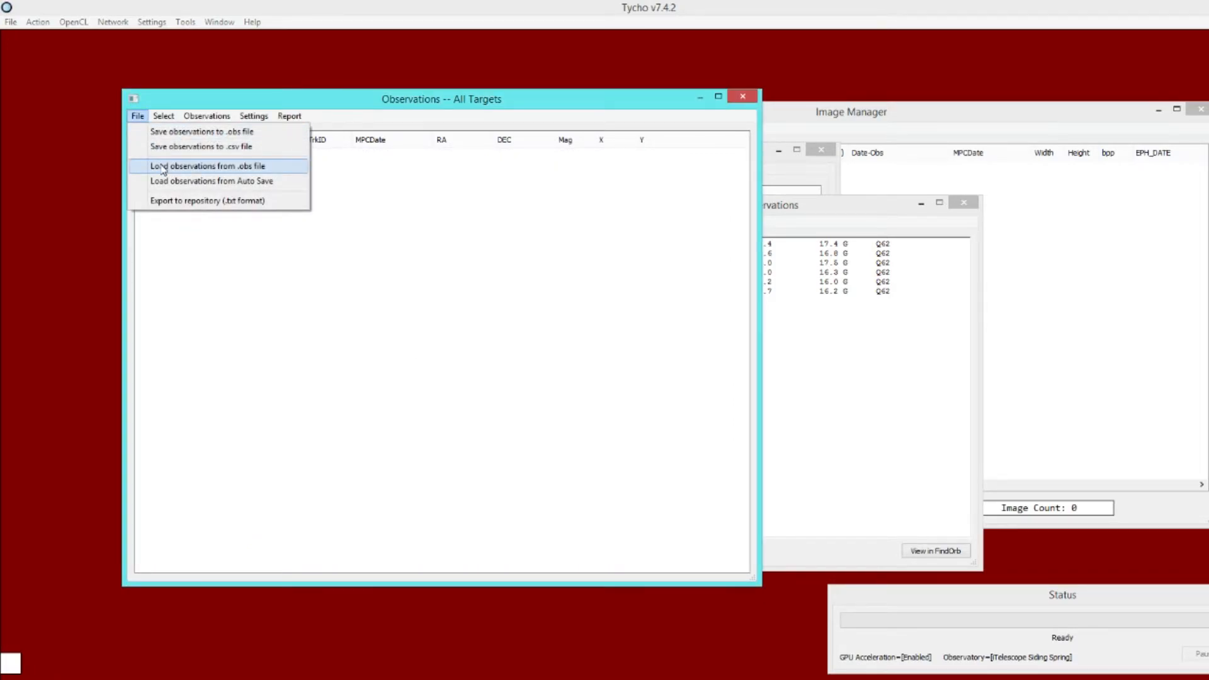
{"action": "left_click", "coordinate": [162, 167]}
{"action": "left_click", "coordinate": [348, 279]}
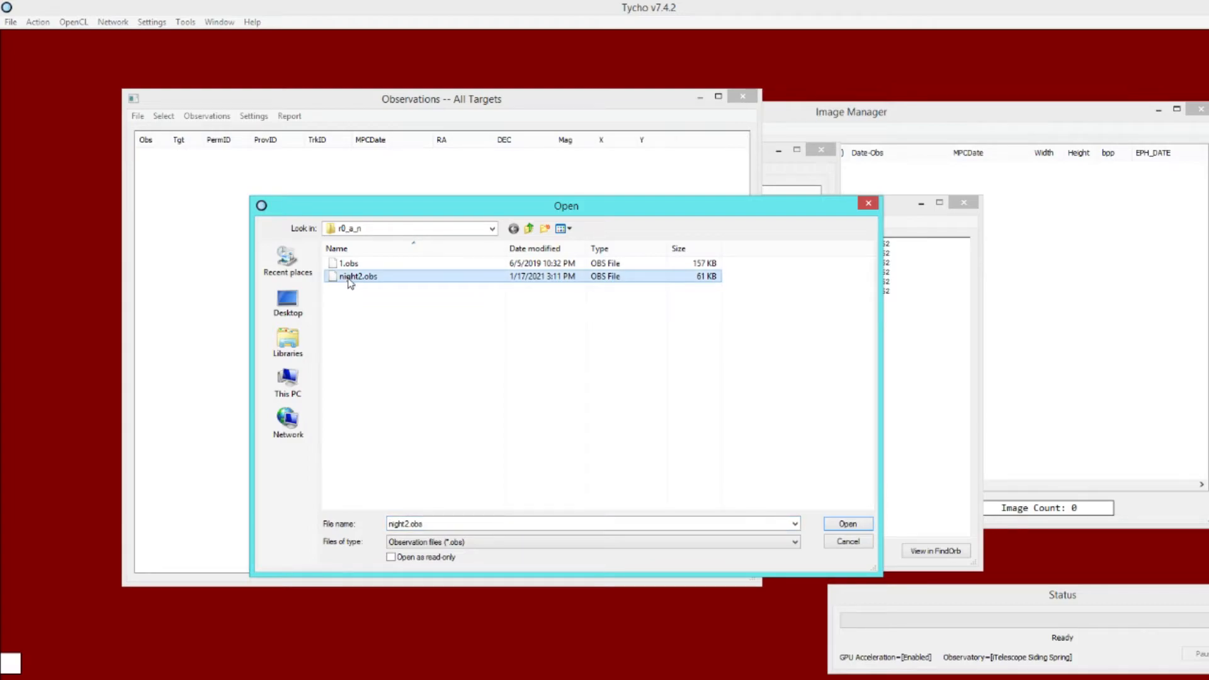
{"action": "double_click", "coordinate": [350, 283]}
Step: Add the observations from night1.obs in the 2019-06-04_T09 data folder without resetting the current list
{"action": "left_click", "coordinate": [137, 116]}
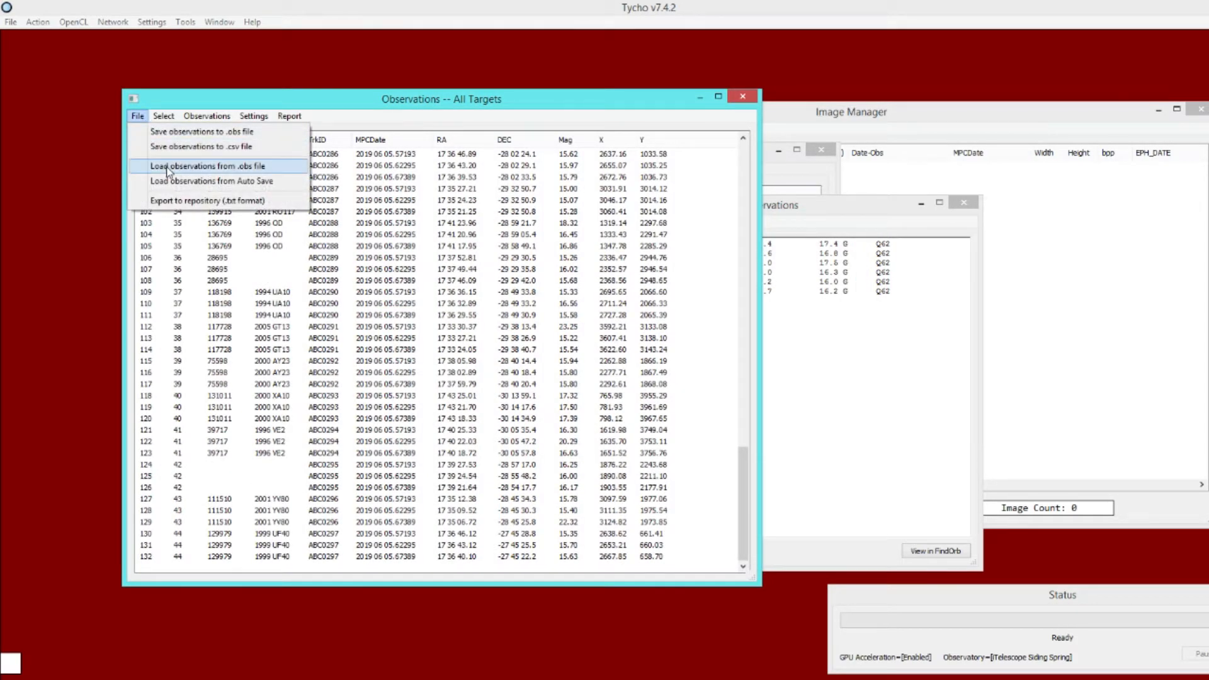
{"action": "left_click", "coordinate": [169, 166]}
{"action": "left_click", "coordinate": [529, 231]}
{"action": "left_click", "coordinate": [529, 231]}
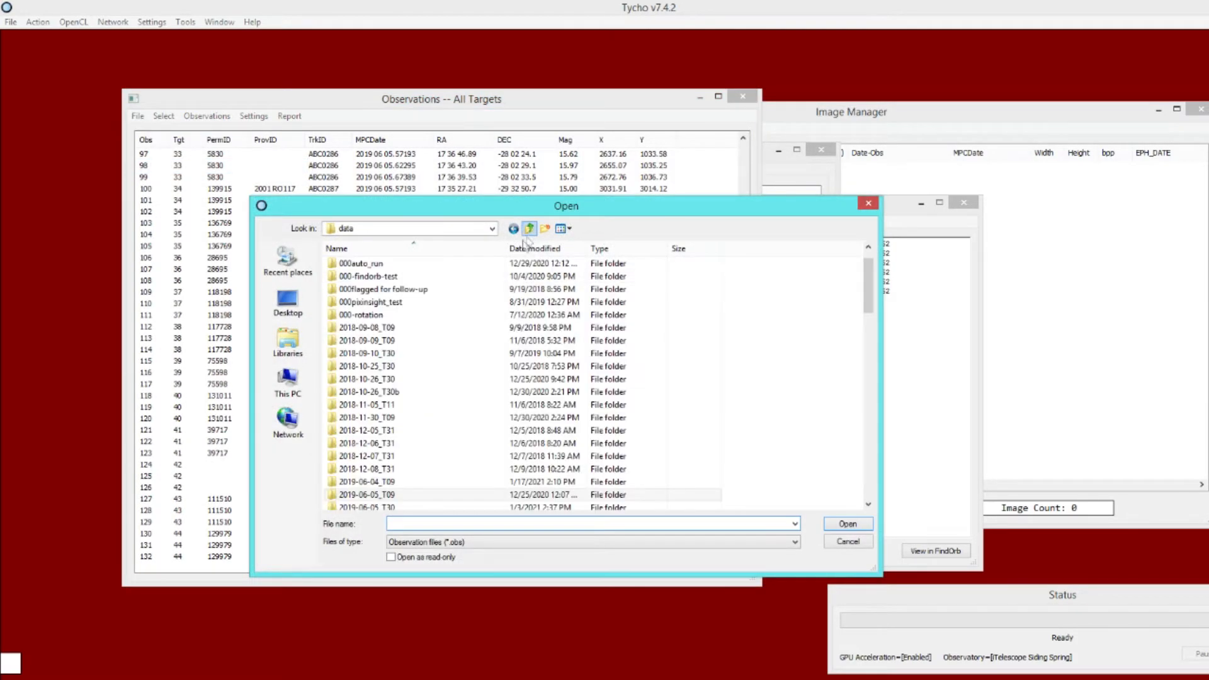
{"action": "double_click", "coordinate": [387, 494]}
{"action": "double_click", "coordinate": [364, 279]}
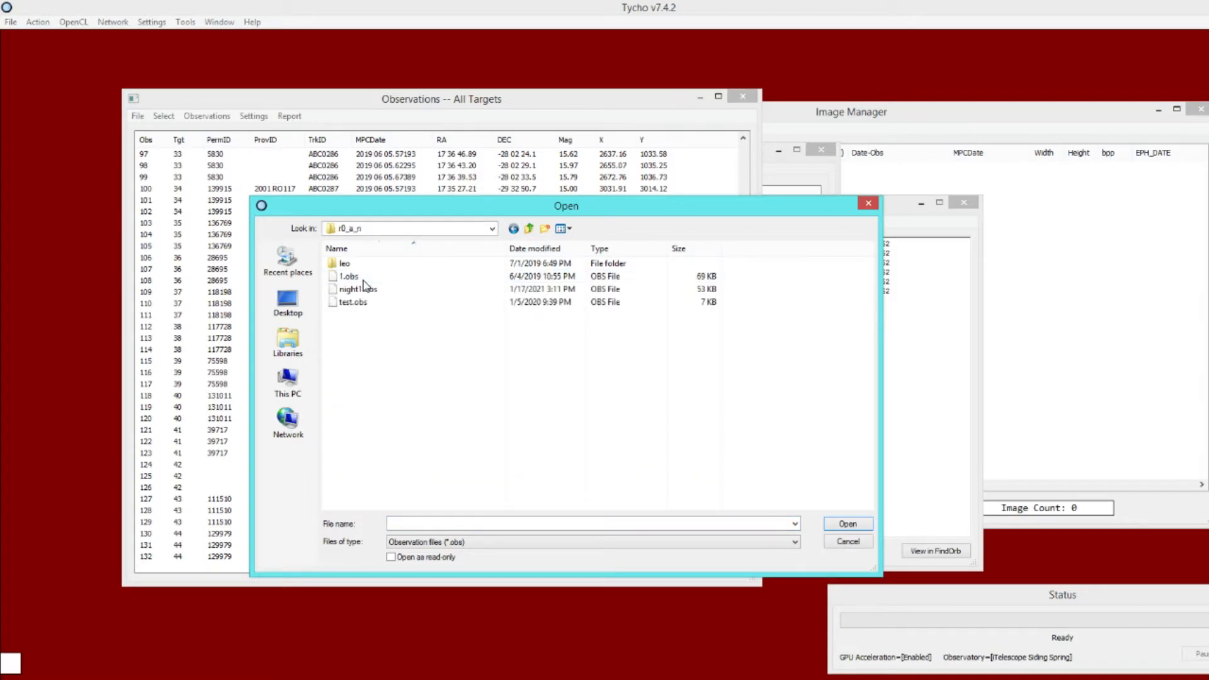
{"action": "double_click", "coordinate": [358, 290]}
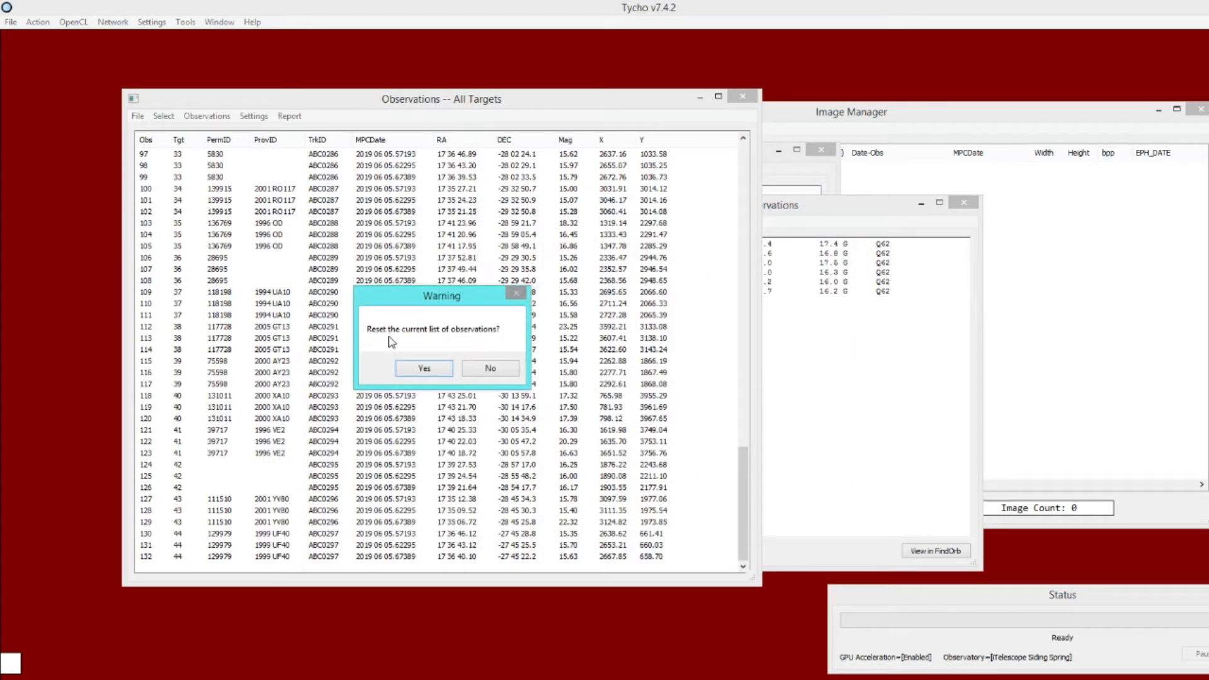
{"action": "left_click", "coordinate": [490, 369]}
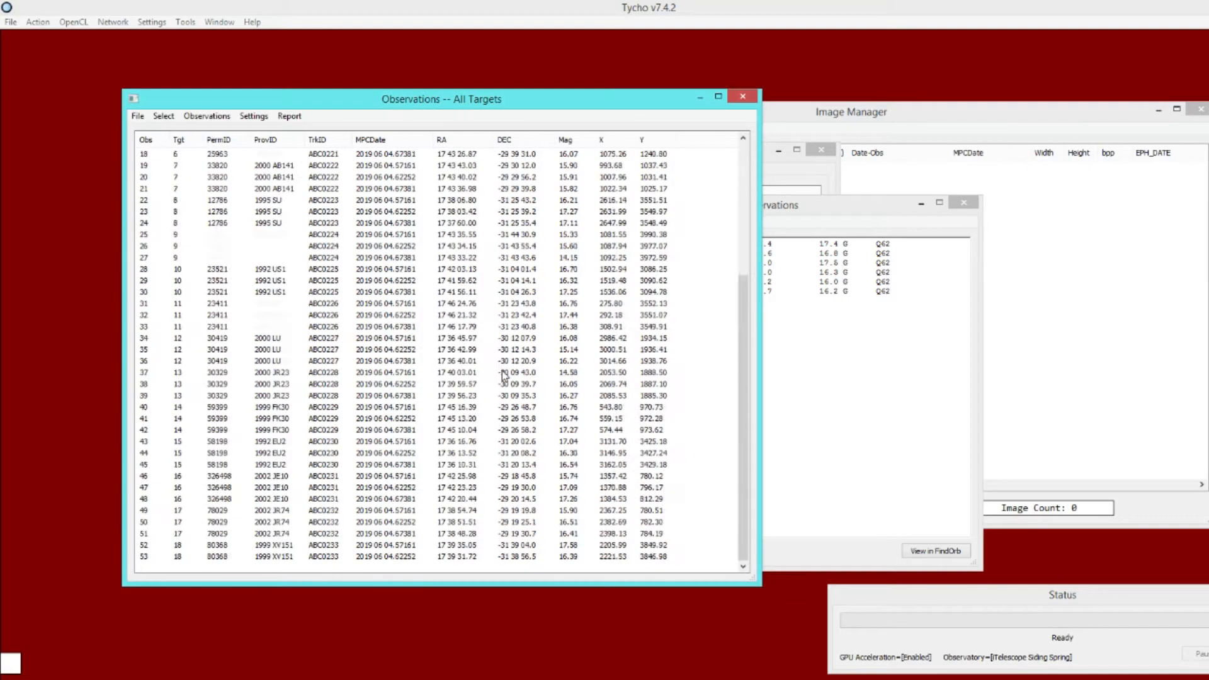
Step: Delete all link results from item 18 to the end of the list, keeping the links with residuals below 1
{"action": "left_click_drag", "start_coordinate": [463, 109], "coordinate": [401, 107]}
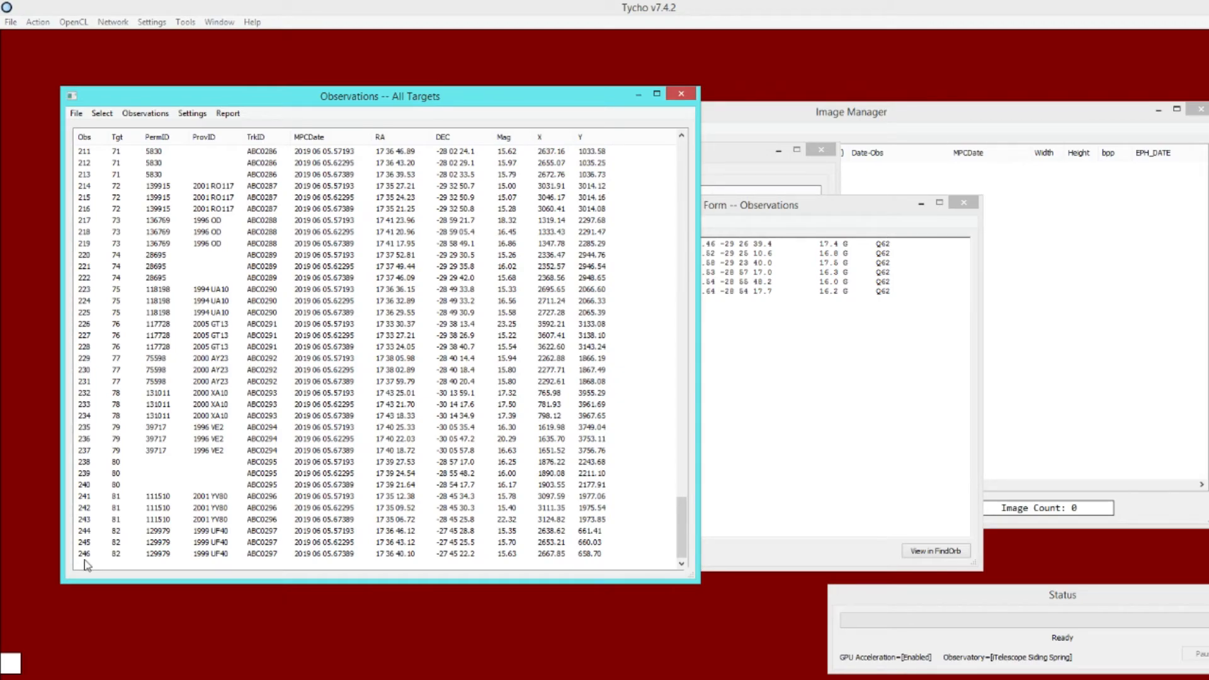
{"action": "left_click_drag", "start_coordinate": [249, 102], "coordinate": [477, 152]}
{"action": "left_click_drag", "start_coordinate": [252, 179], "coordinate": [112, 115]}
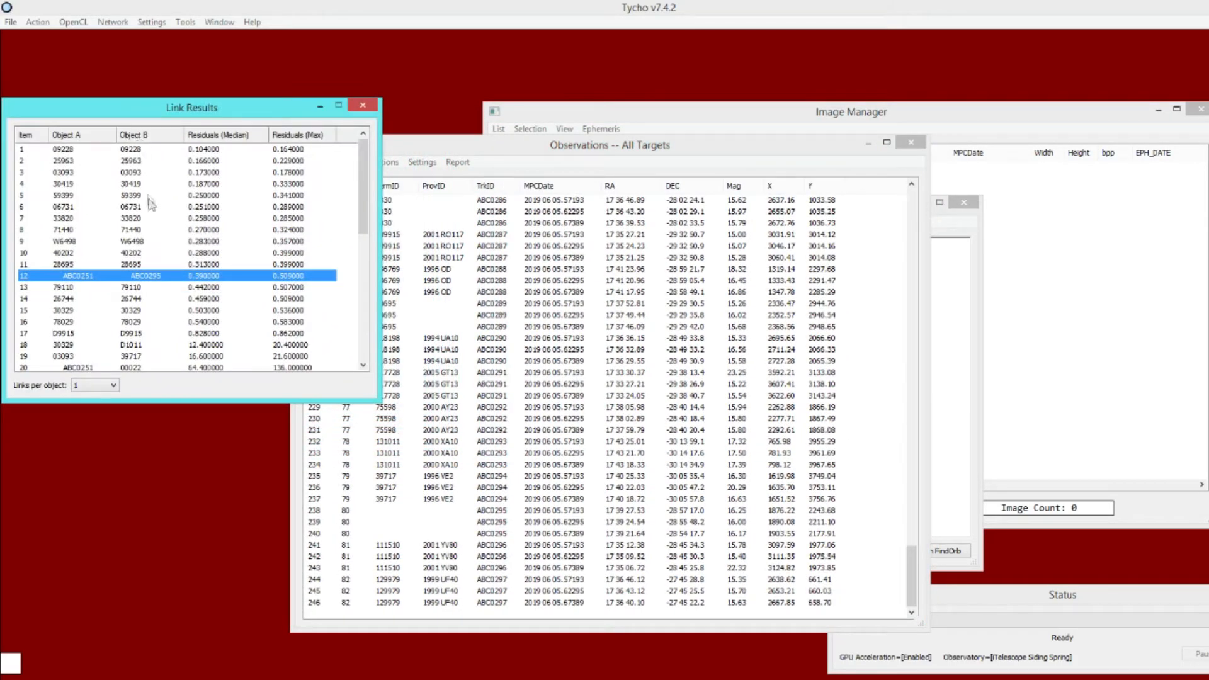
{"action": "left_click", "coordinate": [198, 346]}
{"action": "scroll", "coordinate": [215, 341], "scroll_direction": "down", "scroll_amount": 8}
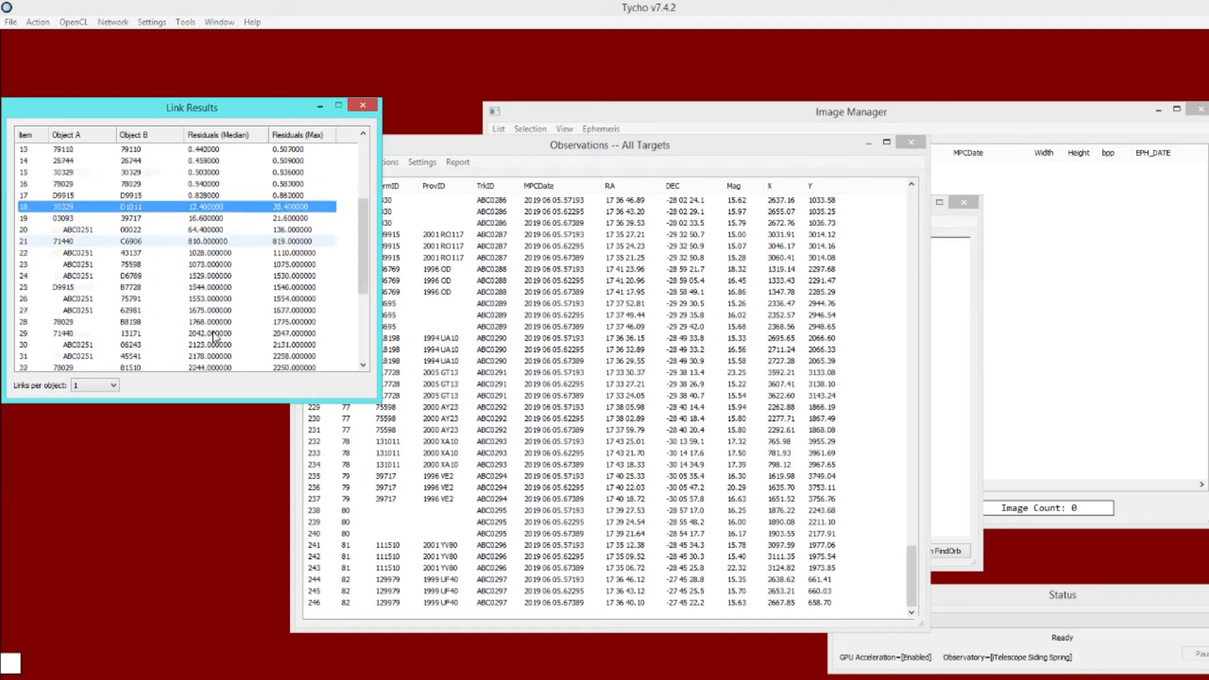
{"action": "left_click", "coordinate": [220, 345], "text": "shift"}
{"action": "scroll", "coordinate": [252, 324], "scroll_direction": "up", "scroll_amount": 5}
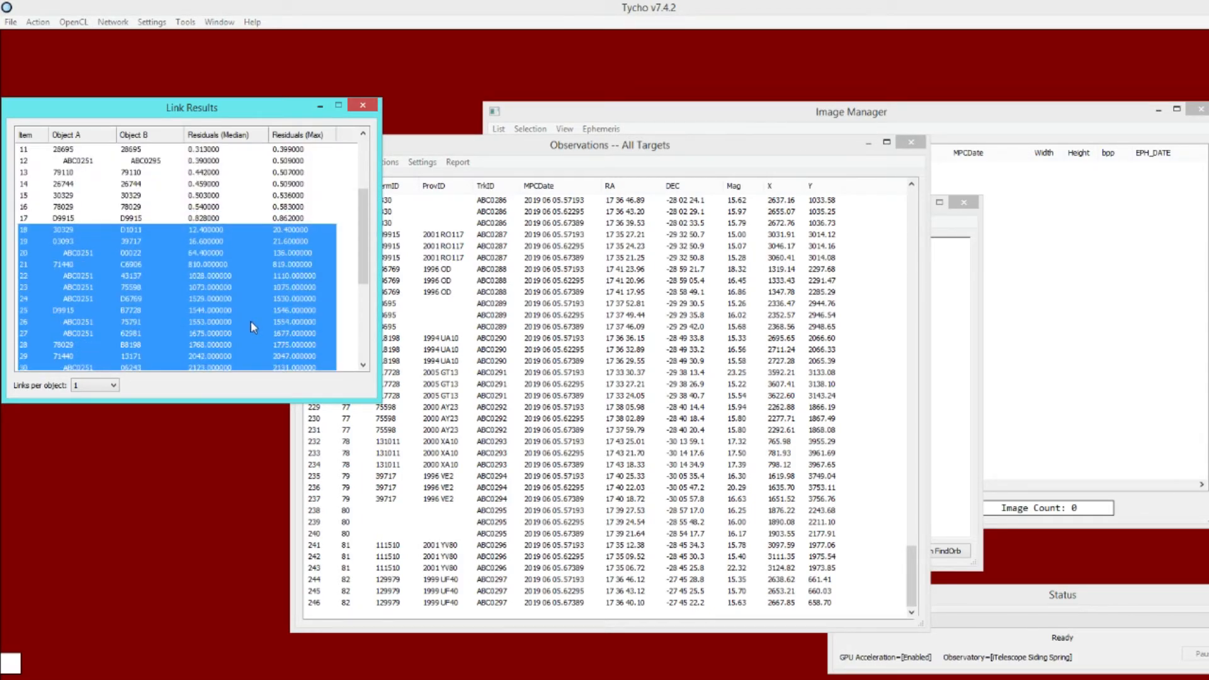
{"action": "right_click", "coordinate": [205, 232]}
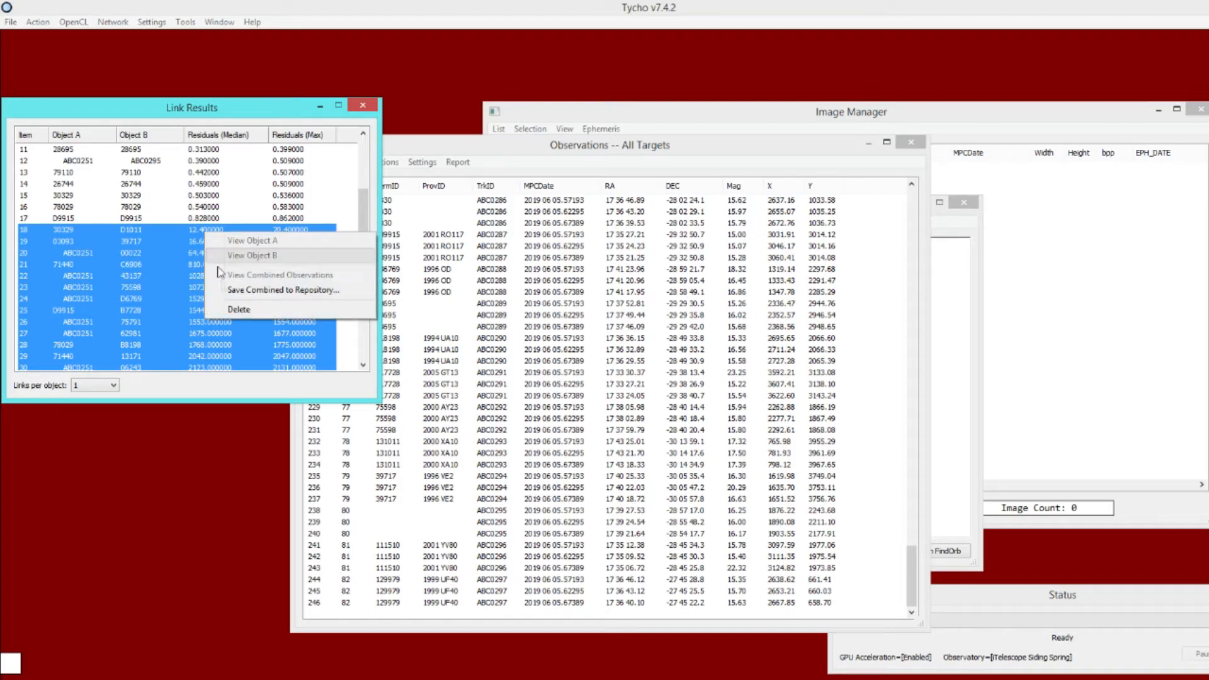
{"action": "left_click", "coordinate": [275, 311]}
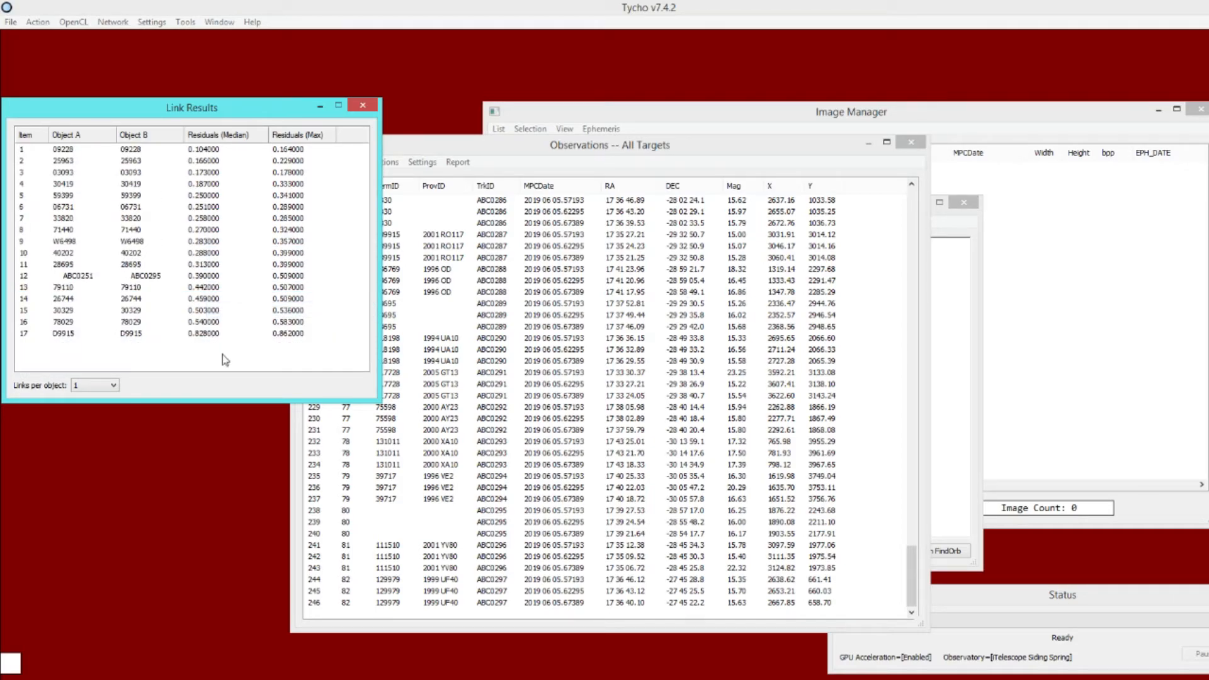
Step: Apply the confirmed links to the combined list of observations
{"action": "left_click_drag", "start_coordinate": [415, 145], "coordinate": [512, 142]}
{"action": "left_click", "coordinate": [470, 159]}
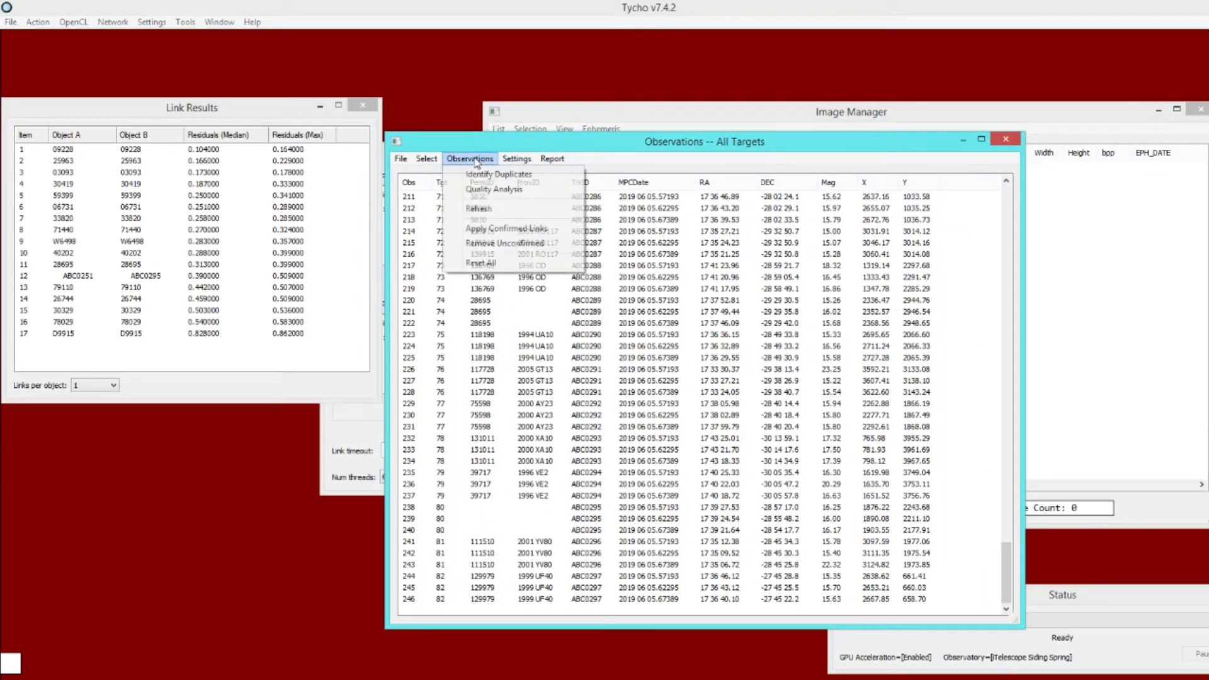
{"action": "left_click", "coordinate": [547, 229]}
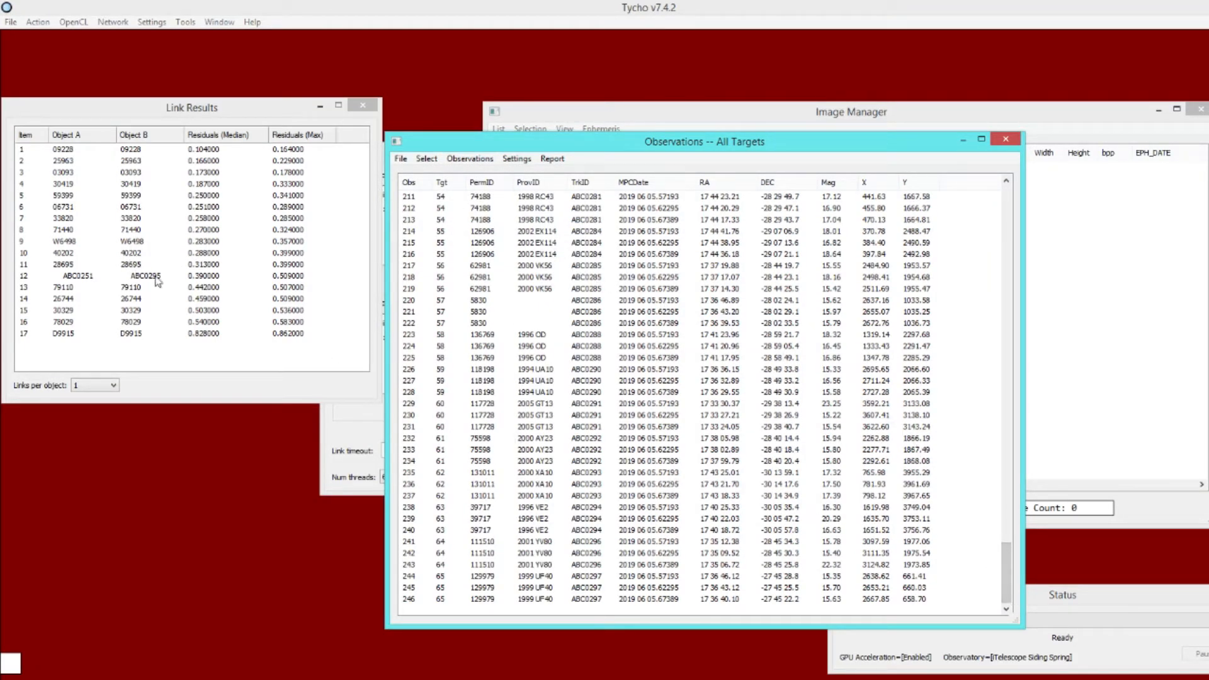
Step: Find the merged ABC0251 object from link 12 in the observation list and view its six observations in text form
{"action": "left_click", "coordinate": [134, 277]}
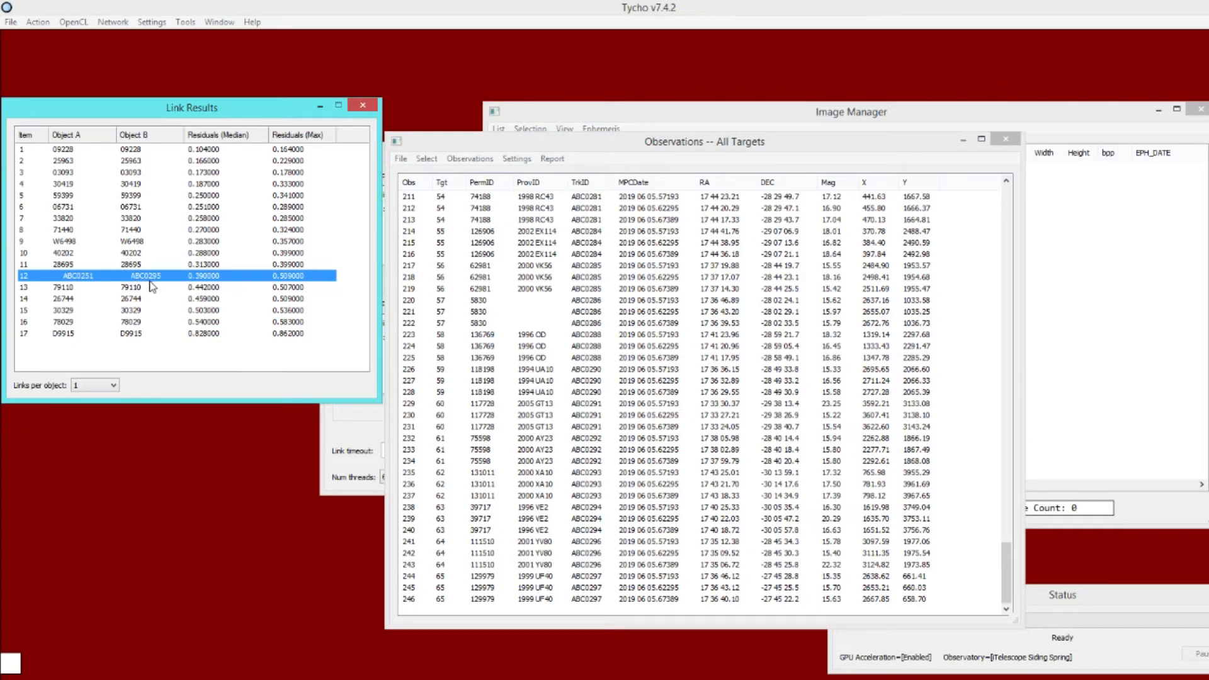
{"action": "left_click", "coordinate": [592, 533]}
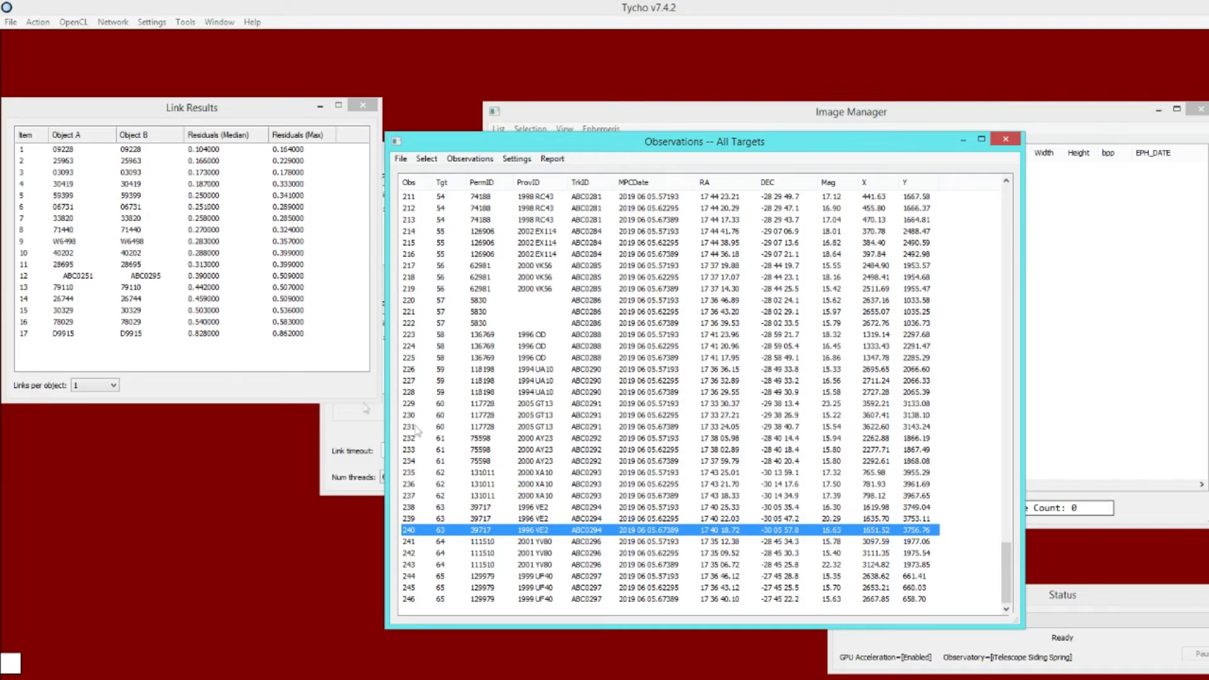
{"action": "left_click", "coordinate": [153, 280]}
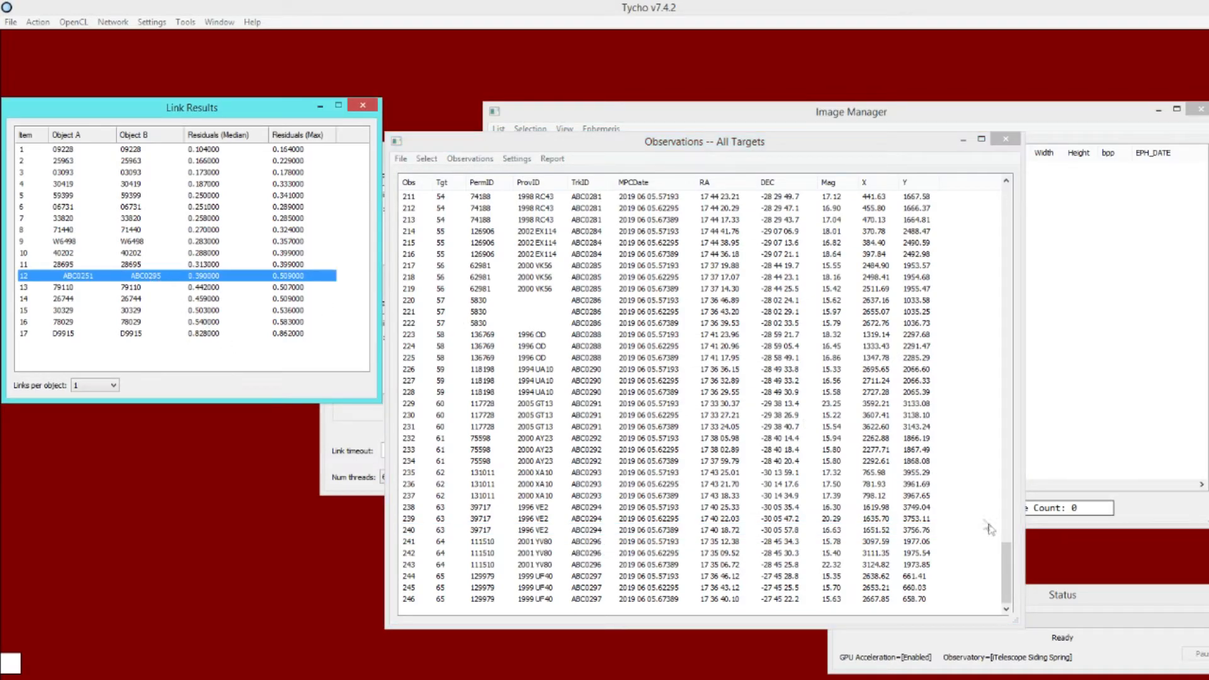
{"action": "left_click_drag", "start_coordinate": [1007, 567], "coordinate": [1003, 435]}
{"action": "left_click", "coordinate": [578, 405]}
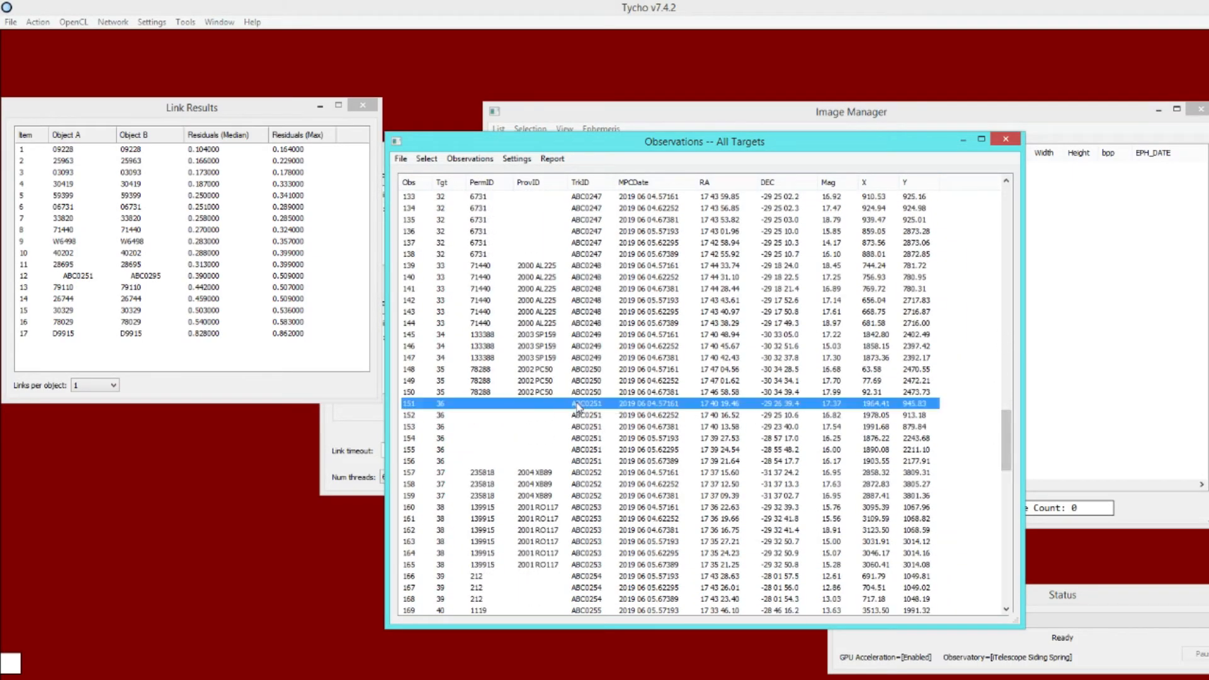
{"action": "left_click", "coordinate": [594, 461], "text": "shift"}
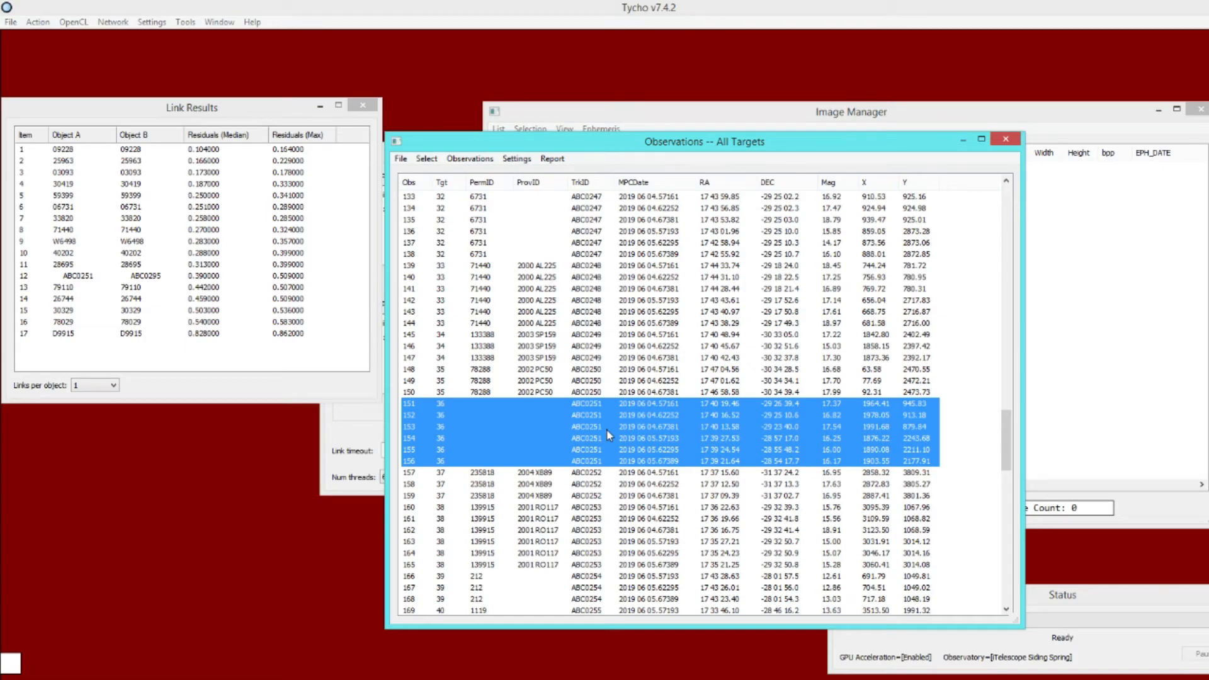
{"action": "right_click", "coordinate": [607, 429]}
{"action": "left_click", "coordinate": [629, 439]}
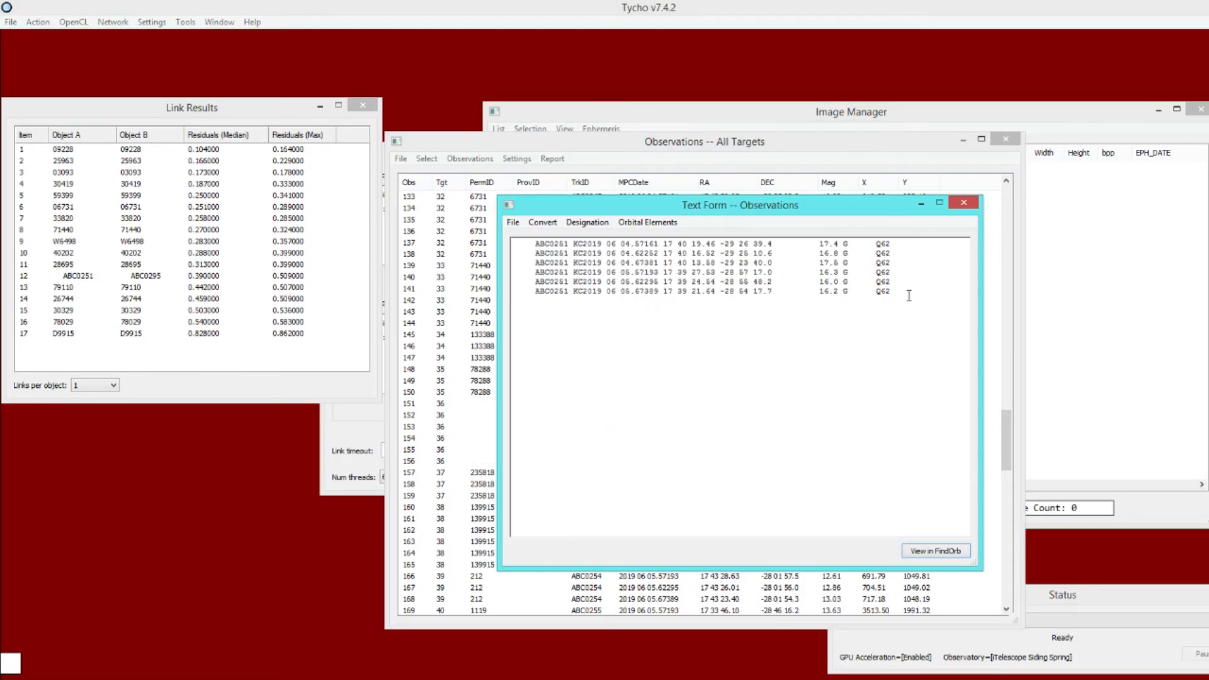
Step: Examine the ABC0251 lines from each night in the text form and close it
{"action": "left_click_drag", "start_coordinate": [909, 296], "coordinate": [494, 234]}
{"action": "left_click", "coordinate": [636, 273]}
{"action": "left_click_drag", "start_coordinate": [903, 261], "coordinate": [443, 221]}
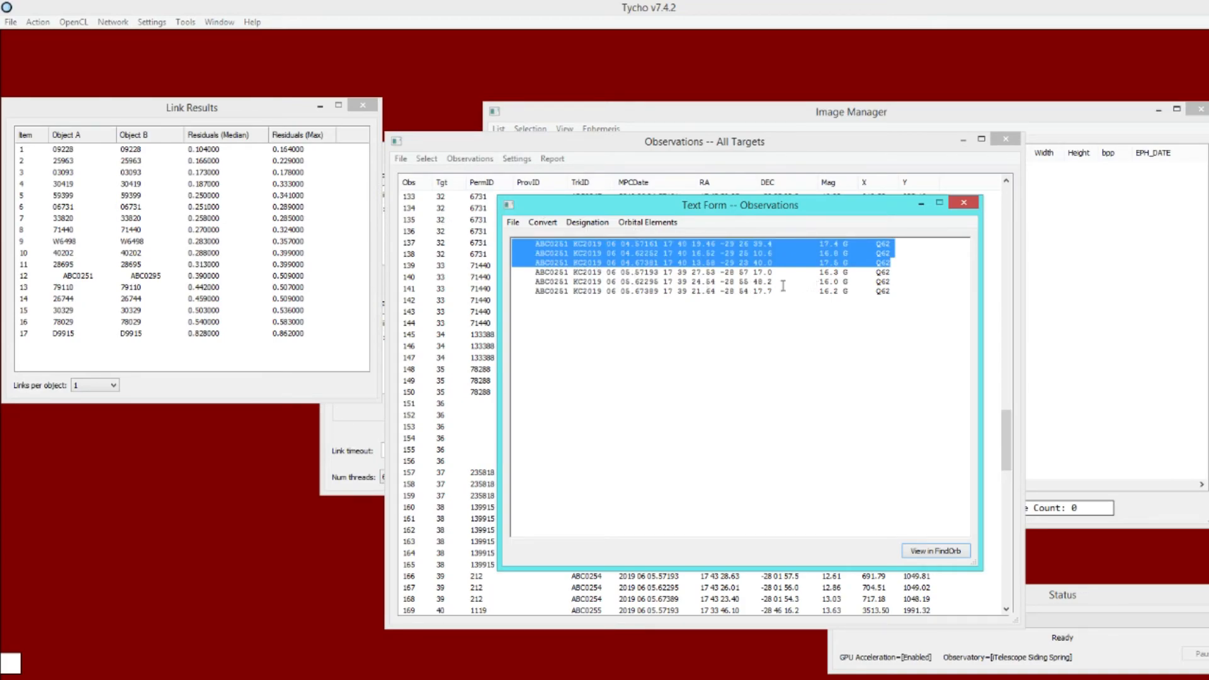
{"action": "left_click", "coordinate": [548, 297]}
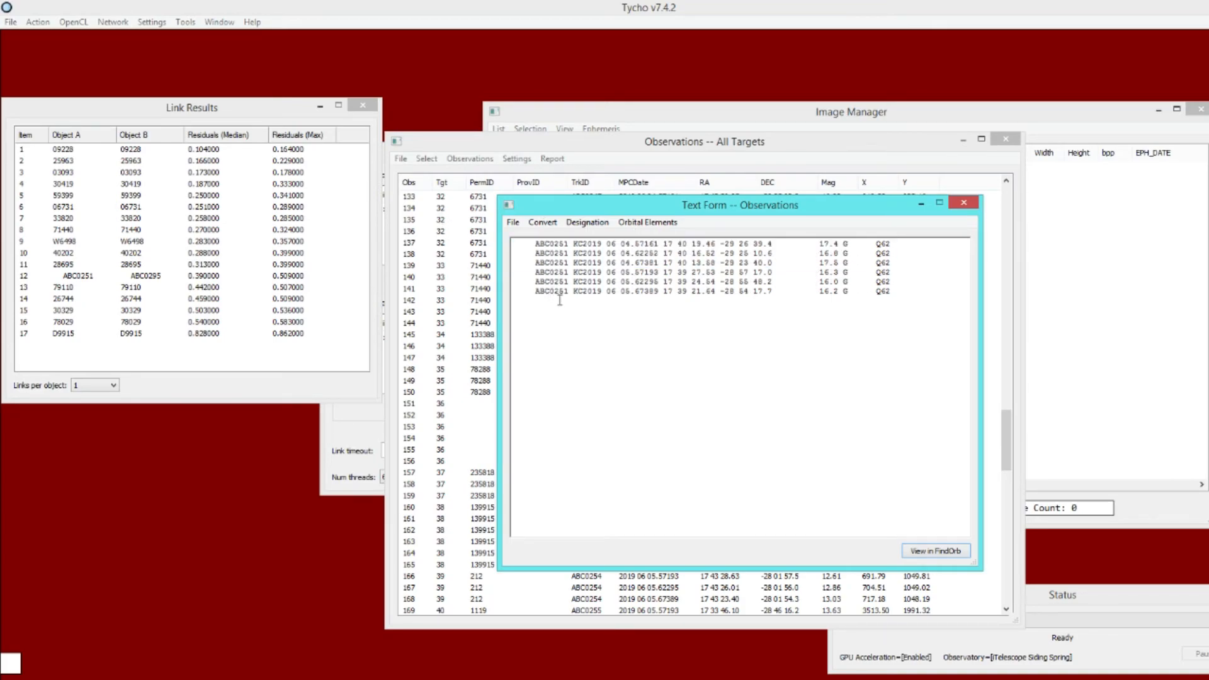
{"action": "left_click", "coordinate": [964, 202]}
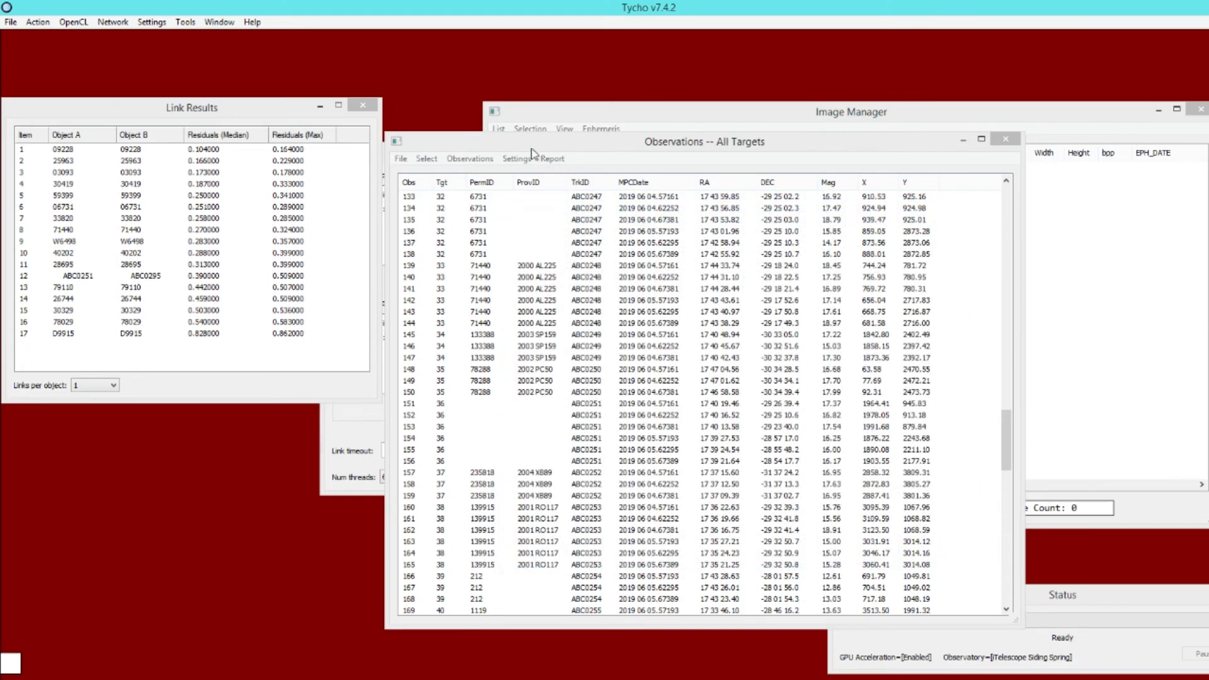
Step: Remove the unconfirmed objects from the observation list and review the remaining observations
{"action": "left_click_drag", "start_coordinate": [510, 141], "coordinate": [531, 140]}
{"action": "left_click", "coordinate": [995, 385]}
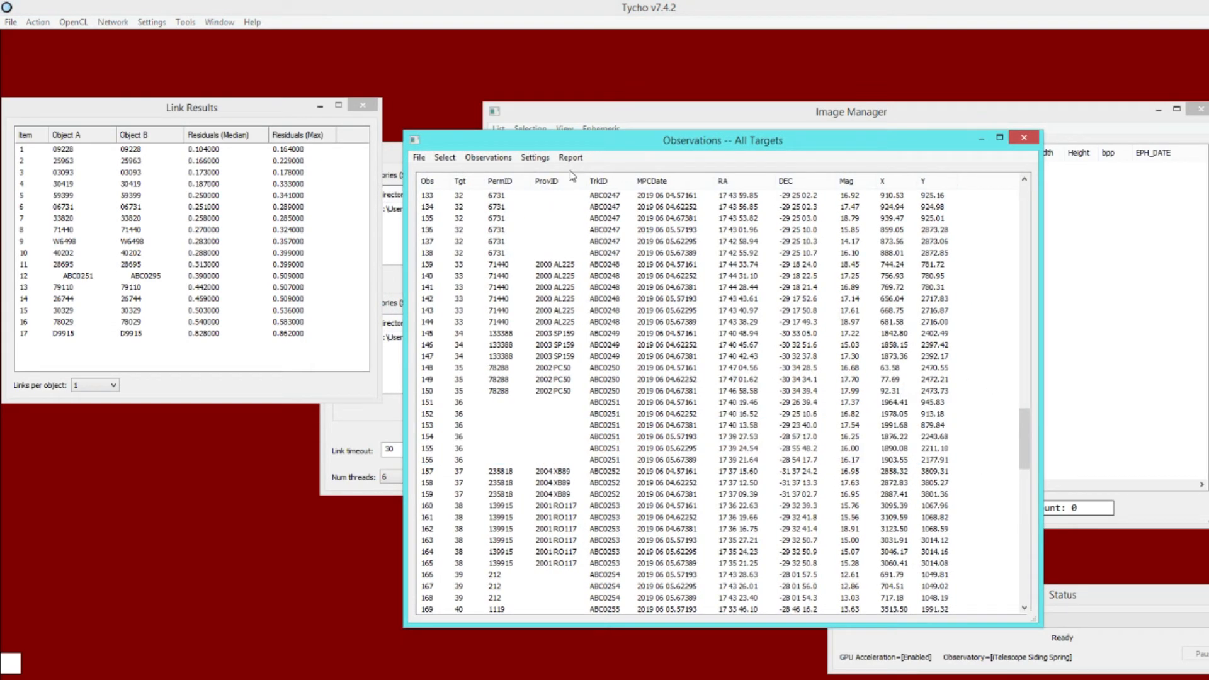
{"action": "left_click", "coordinate": [484, 158]}
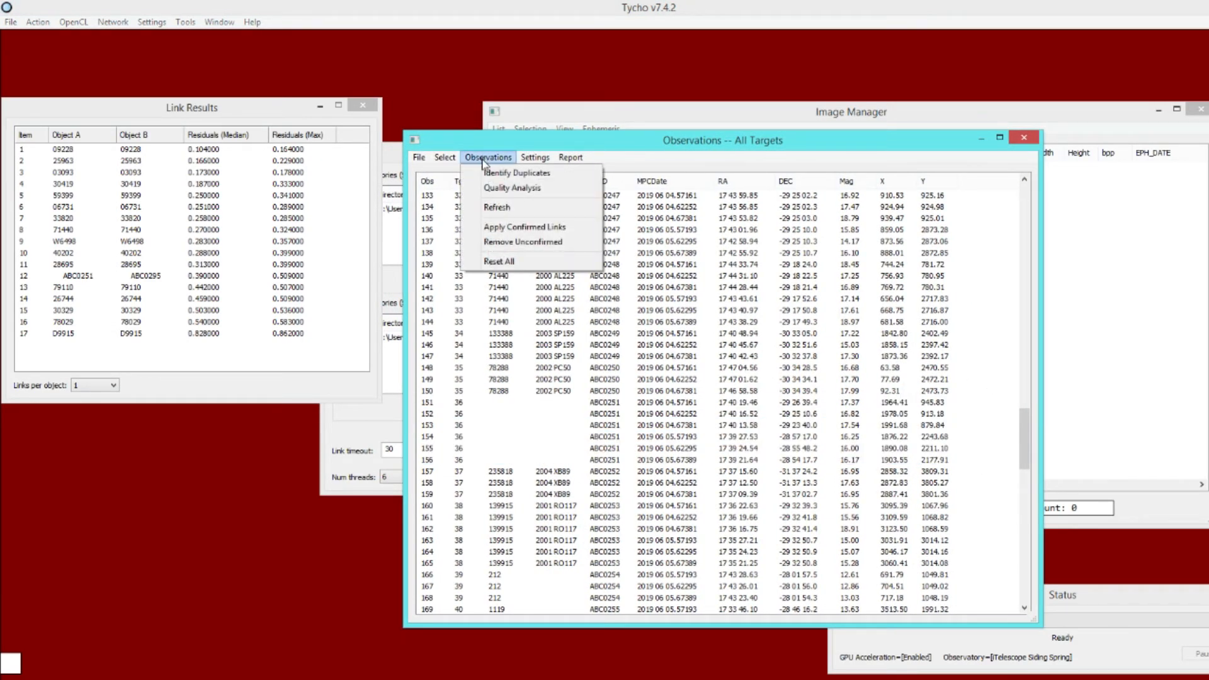
{"action": "left_click", "coordinate": [526, 248]}
{"action": "left_click_drag", "start_coordinate": [1025, 483], "coordinate": [1010, 203]}
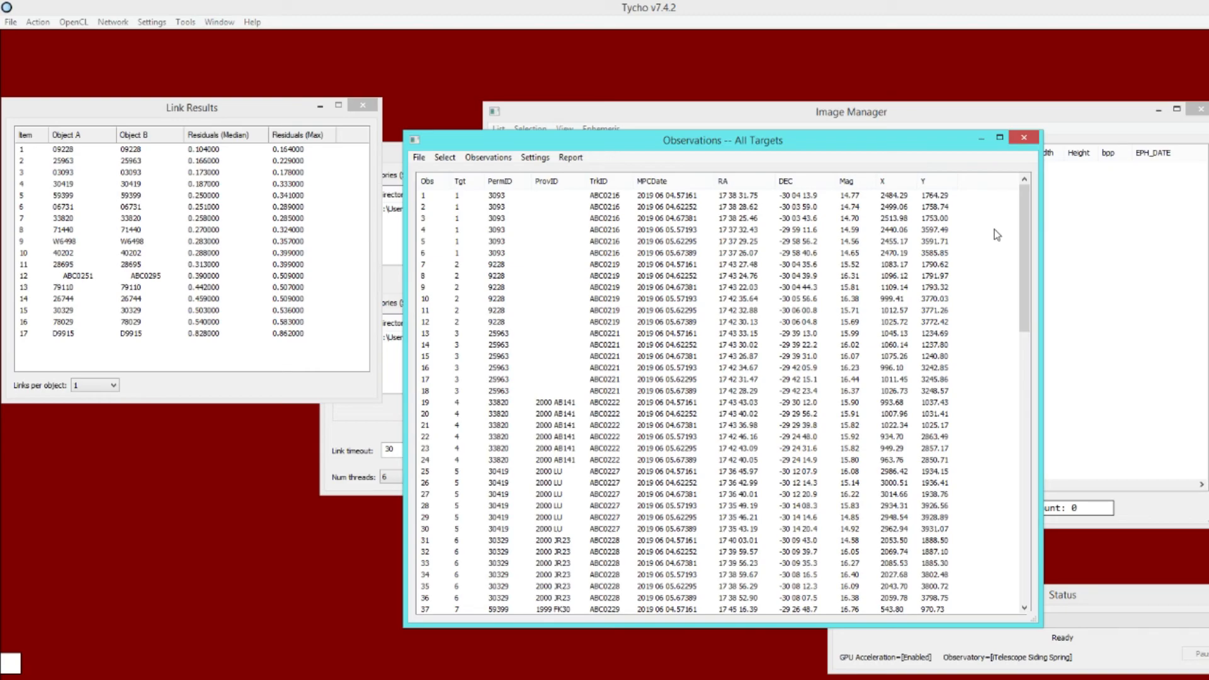
{"action": "left_click_drag", "start_coordinate": [1021, 224], "coordinate": [1019, 533]}
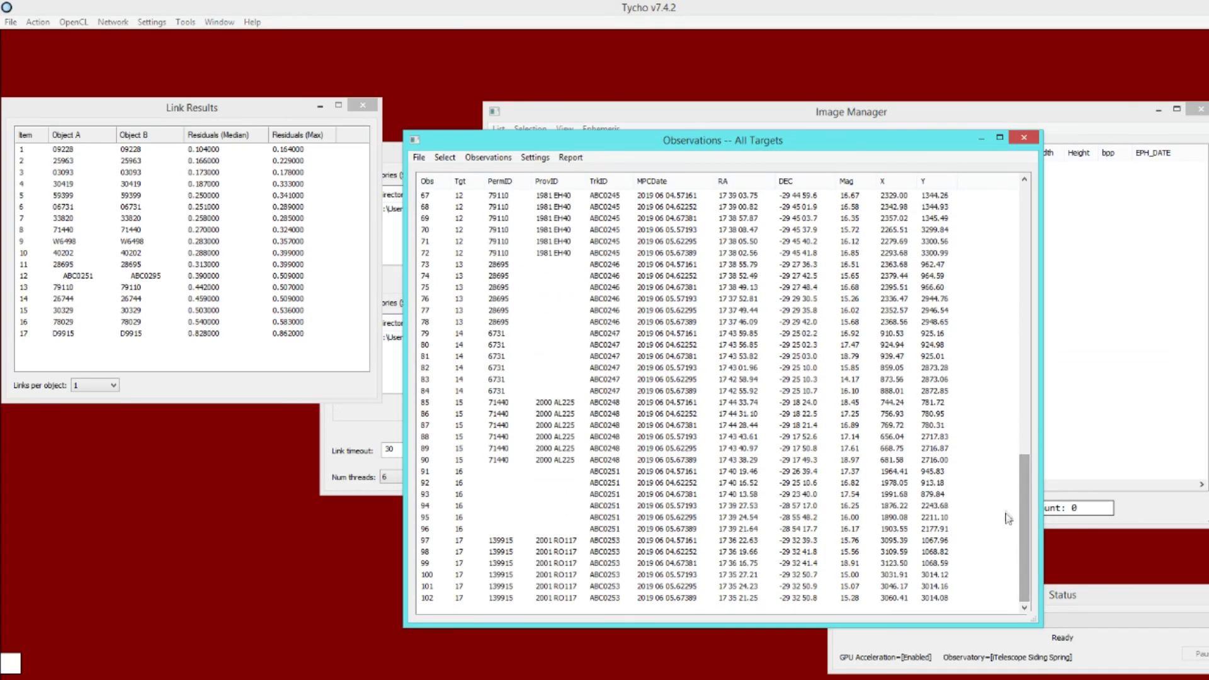